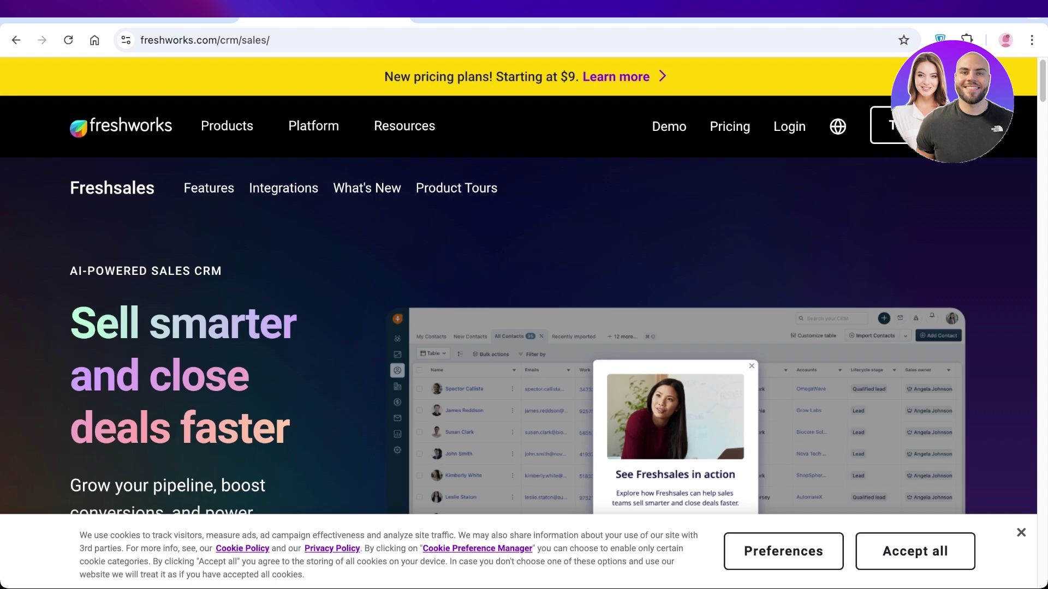
# - Accept all cookies on the Freshsales product page, then scroll down and back to the top
pyautogui.click(915, 551)
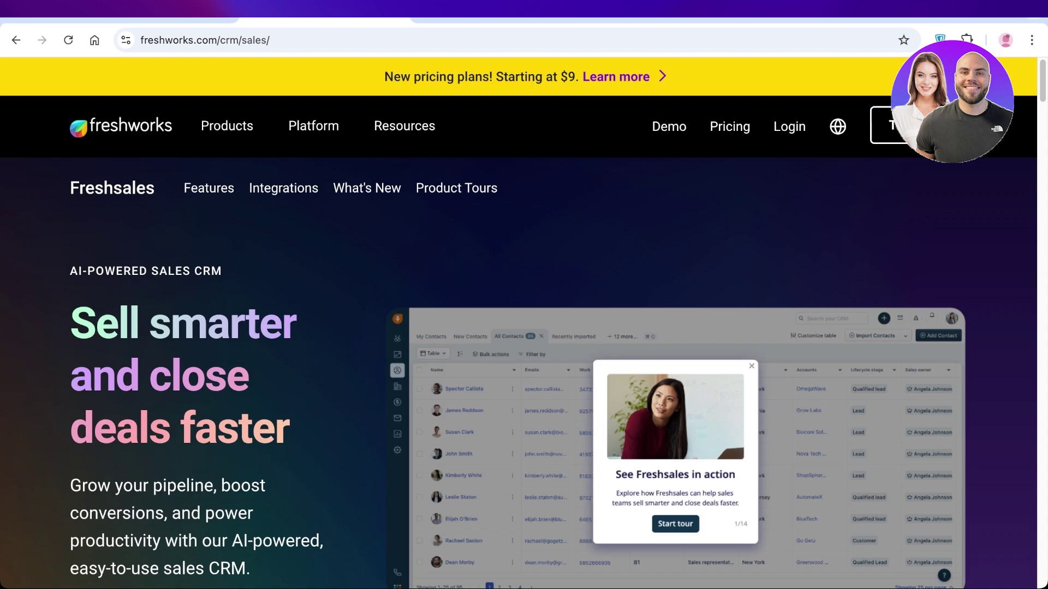
pyautogui.scroll(-12, 519, 371)
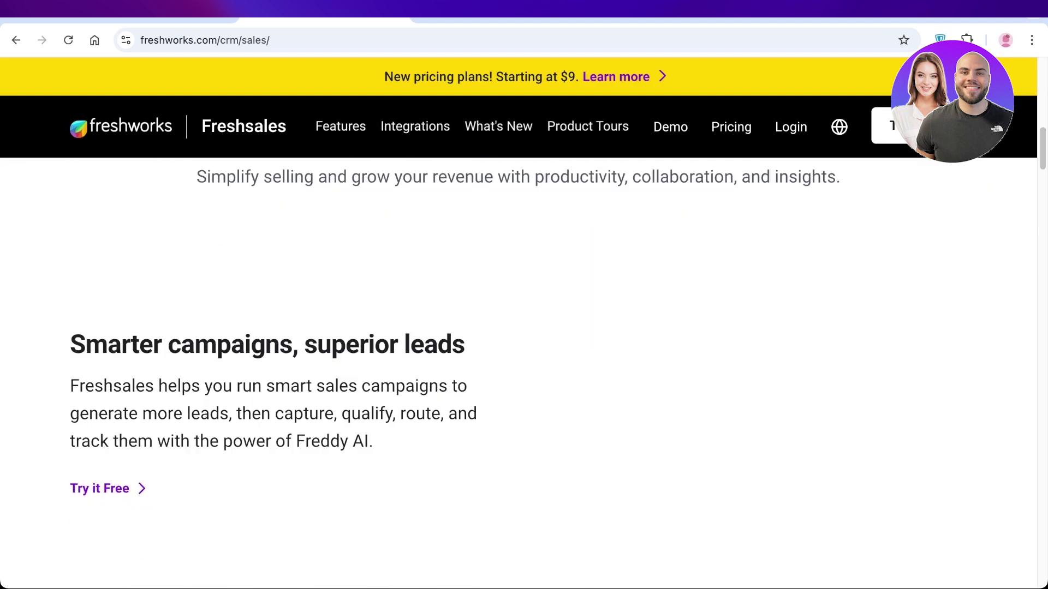
pyautogui.scroll(-5, 518, 328)
pyautogui.scroll(15, 518, 328)
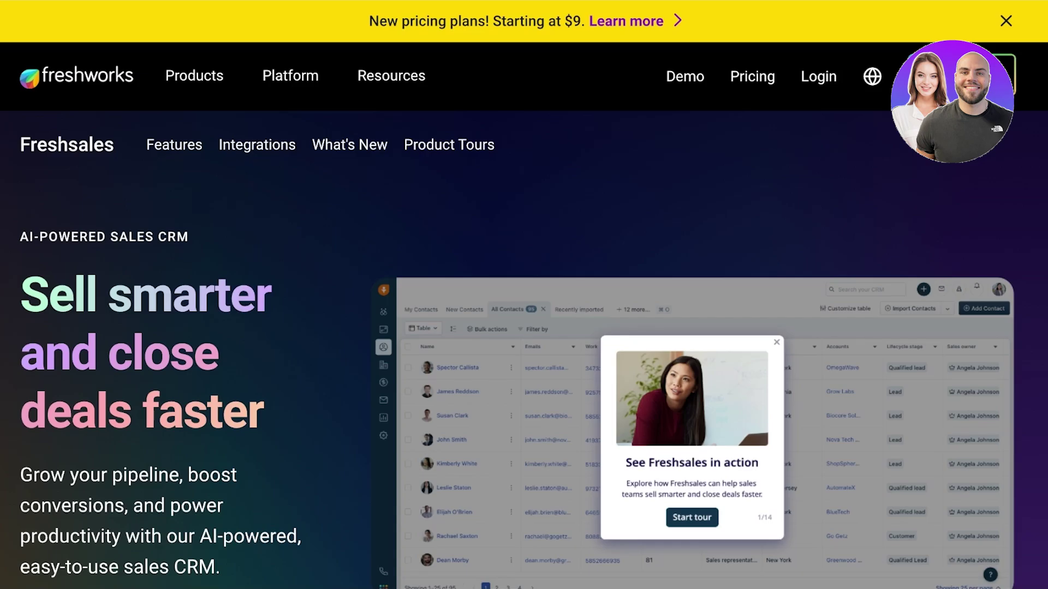
# - Start the 21-day Freshsales free trial and submit the signup form
pyautogui.click(961, 76)
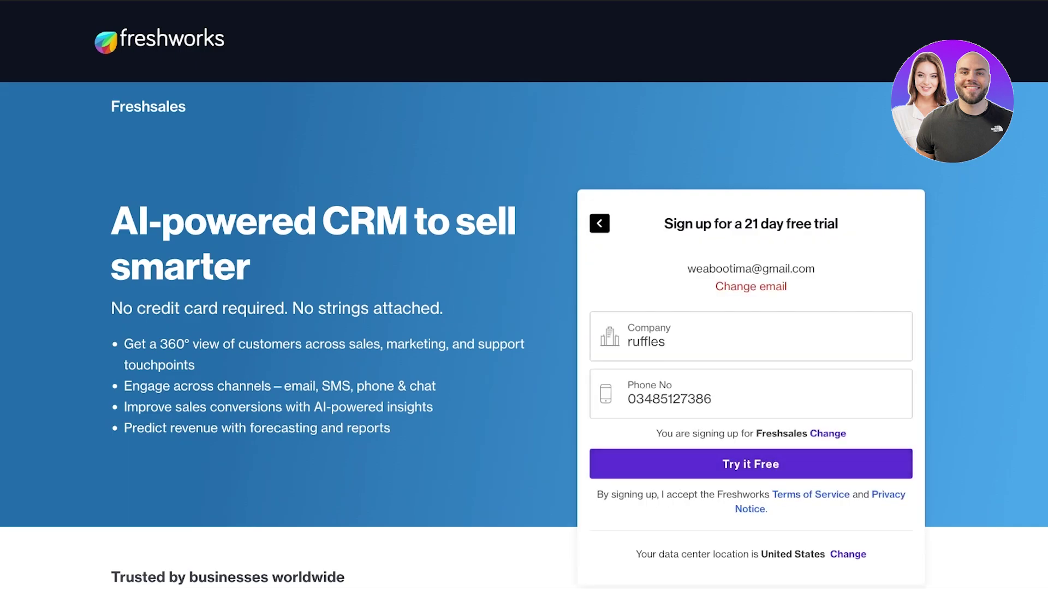
pyautogui.press('Return')
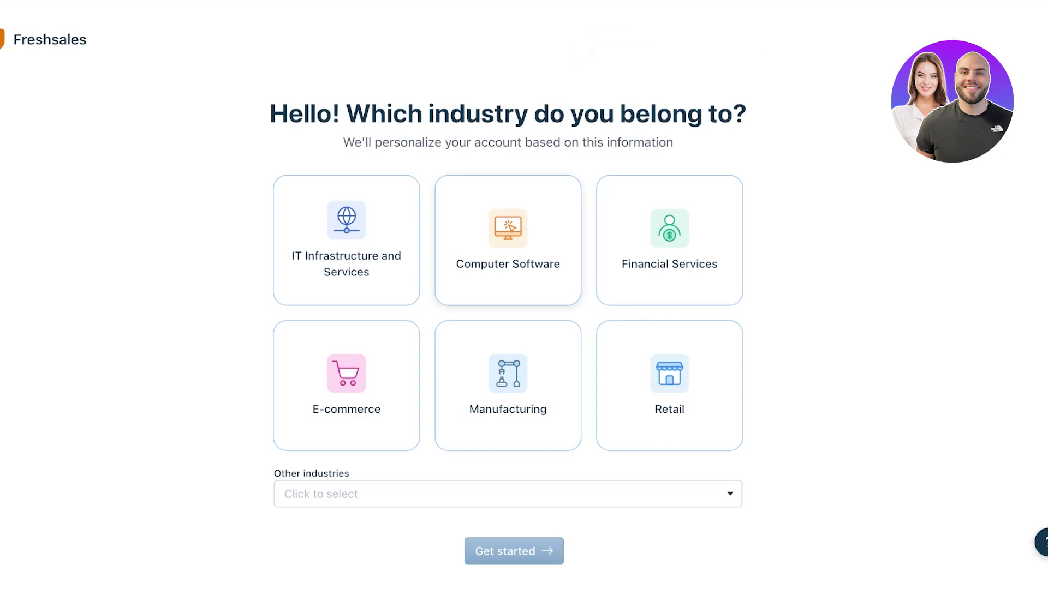
# - Choose E-commerce on Shopify as the industry and get started
pyautogui.click(346, 386)
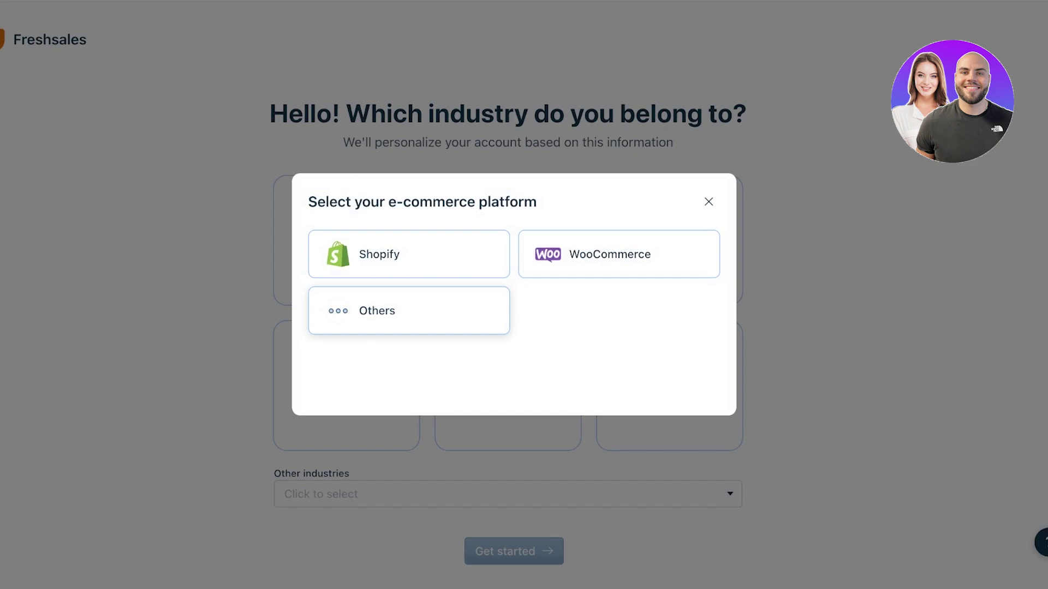
pyautogui.click(407, 253)
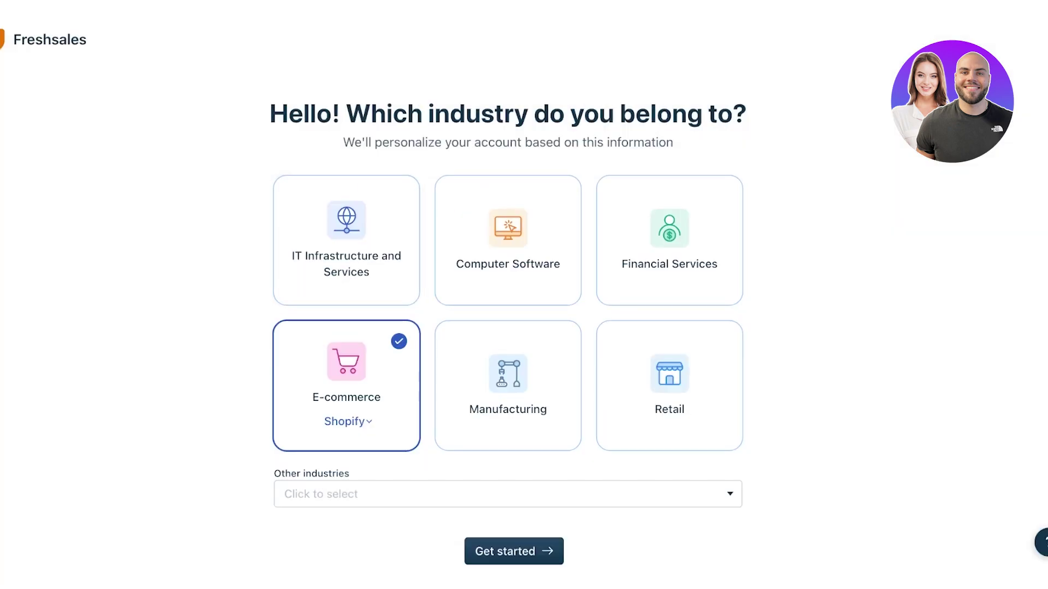
pyautogui.press('Return')
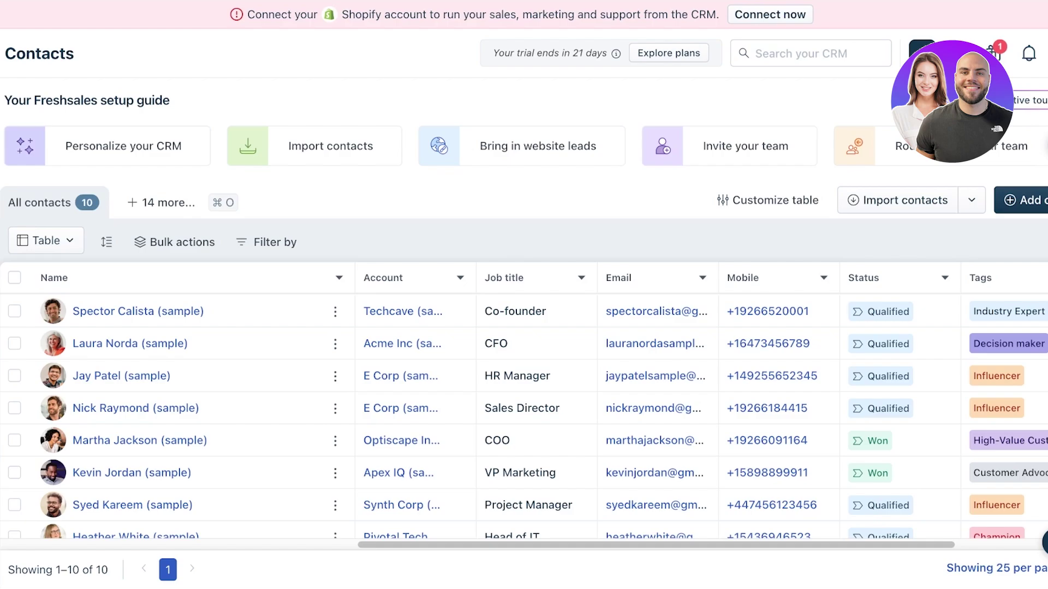
# - Look over the profile menu, notifications and New mail composer, then go to Dashboards
pyautogui.click(1032, 53)
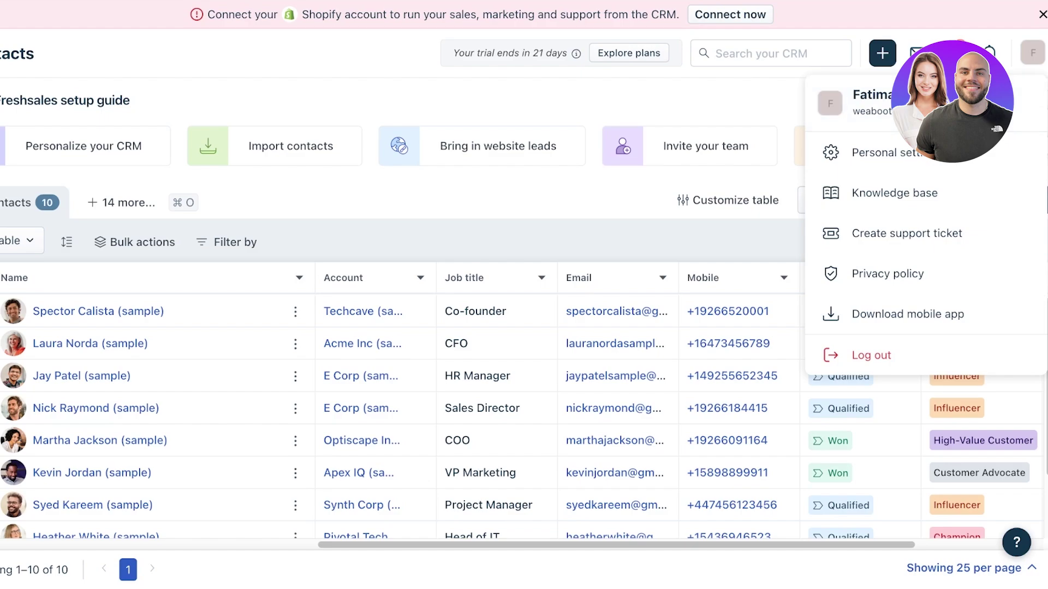
pyautogui.click(990, 53)
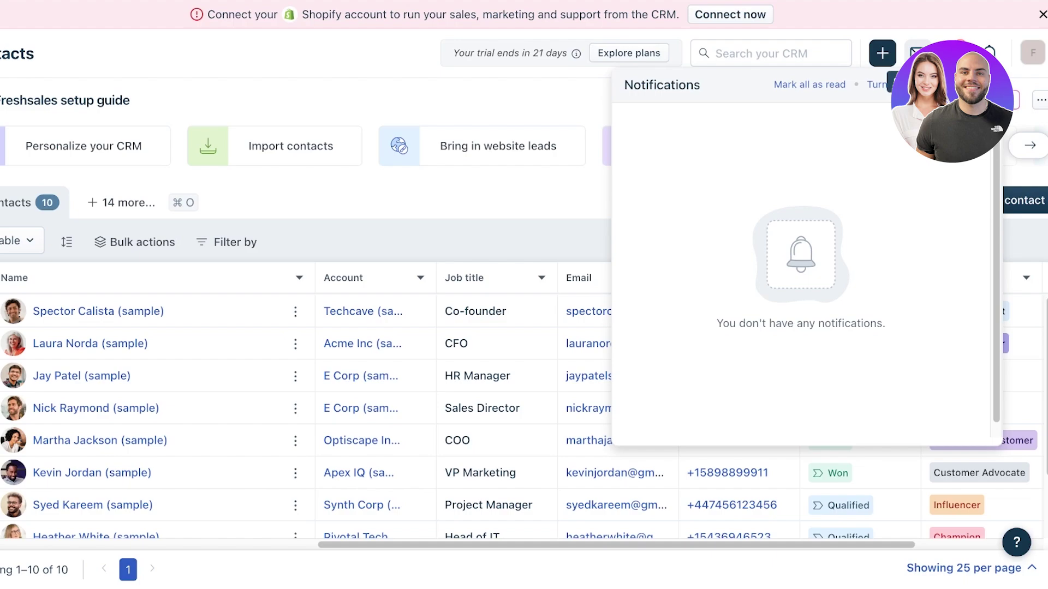
pyautogui.click(882, 53)
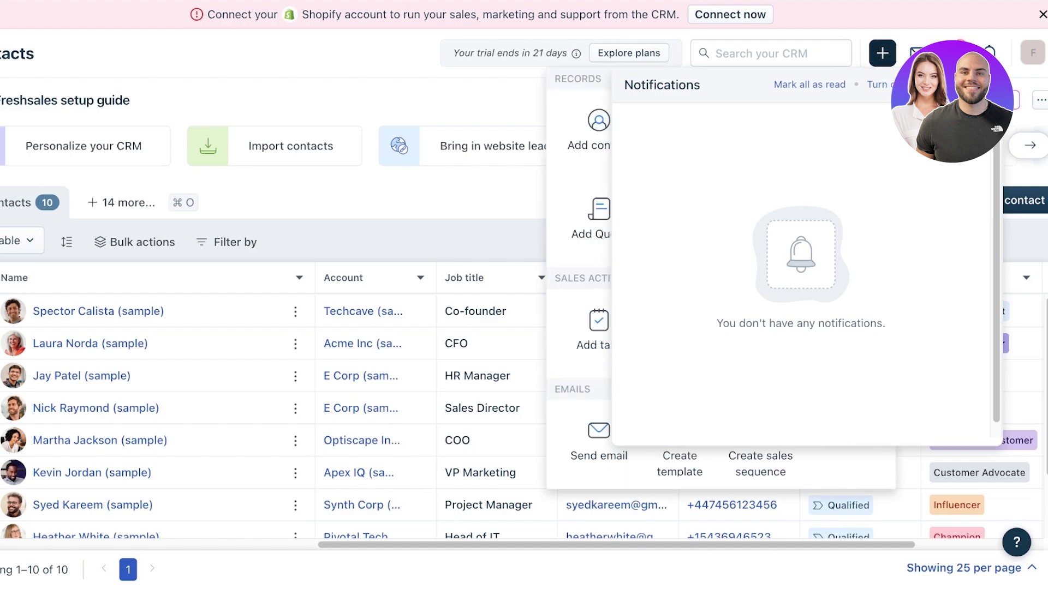
pyautogui.click(599, 437)
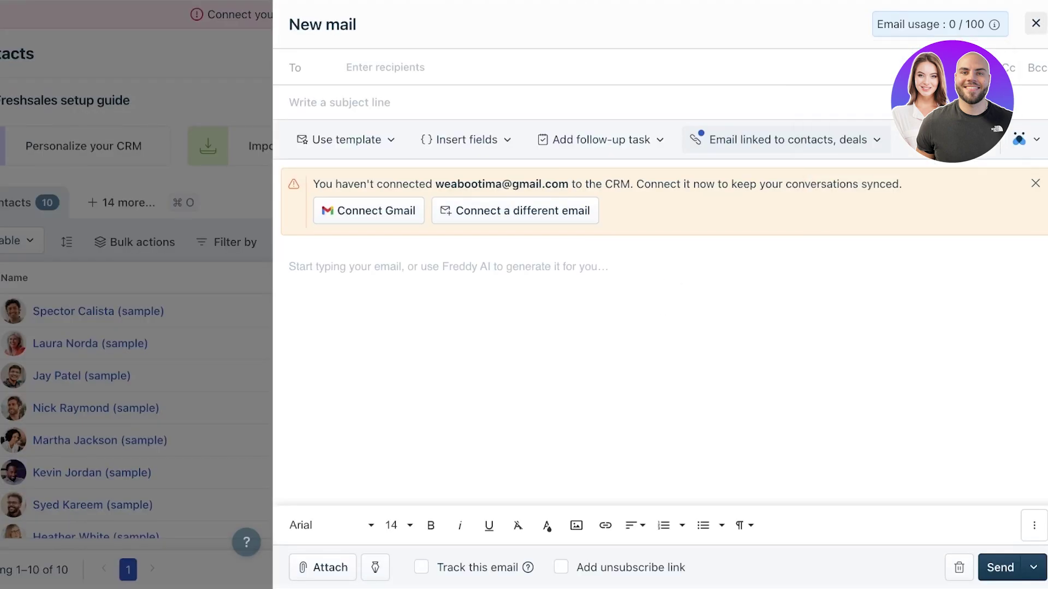
pyautogui.click(1031, 22)
pyautogui.click(17, 97)
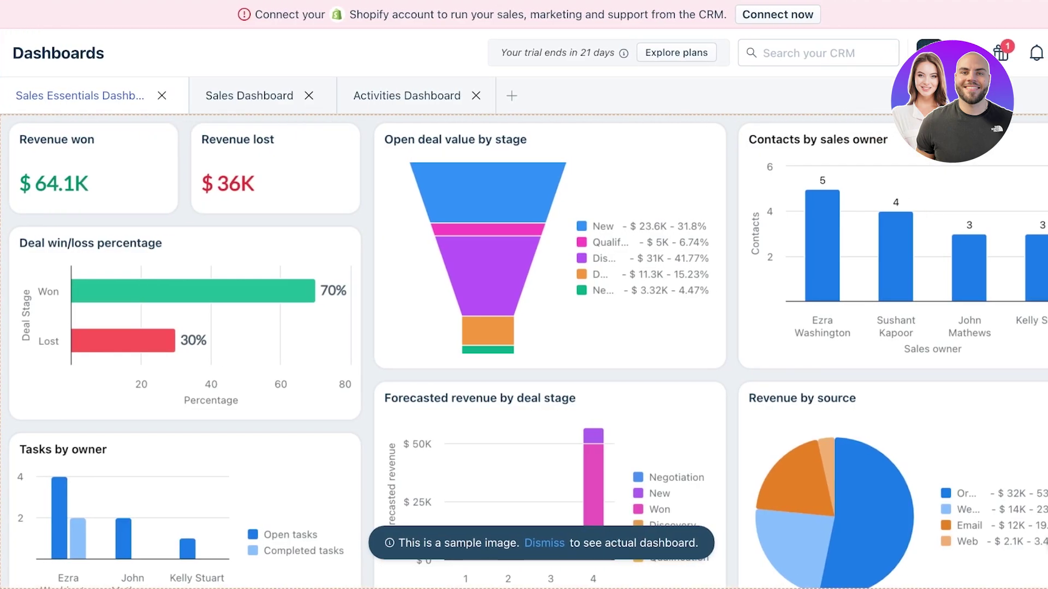
# - Close the Sales Essentials and Sales Dashboard reports, browse the report picker, then return to Contacts
pyautogui.click(162, 95)
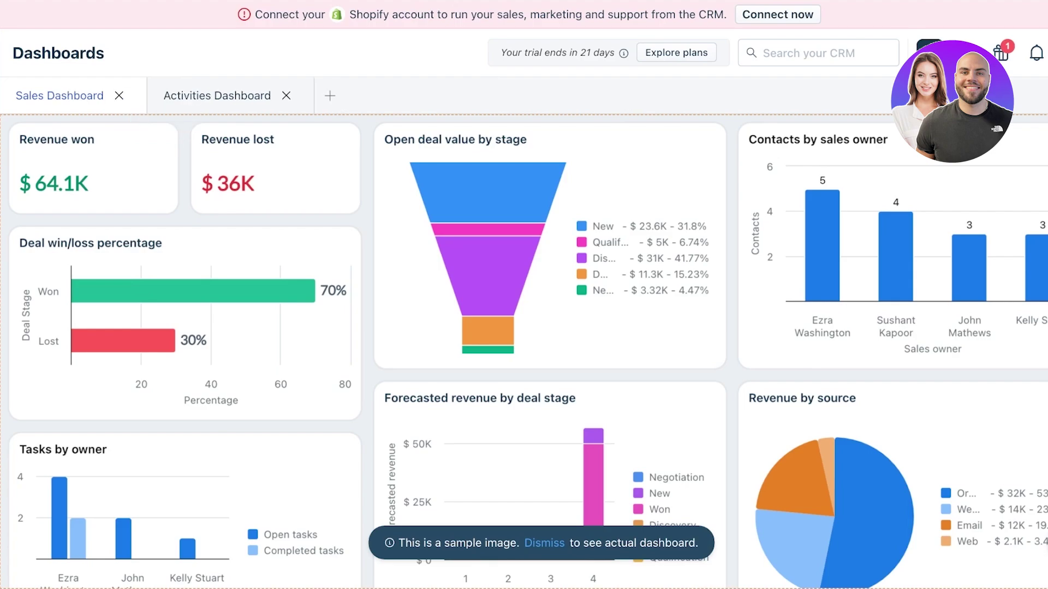
pyautogui.click(119, 95)
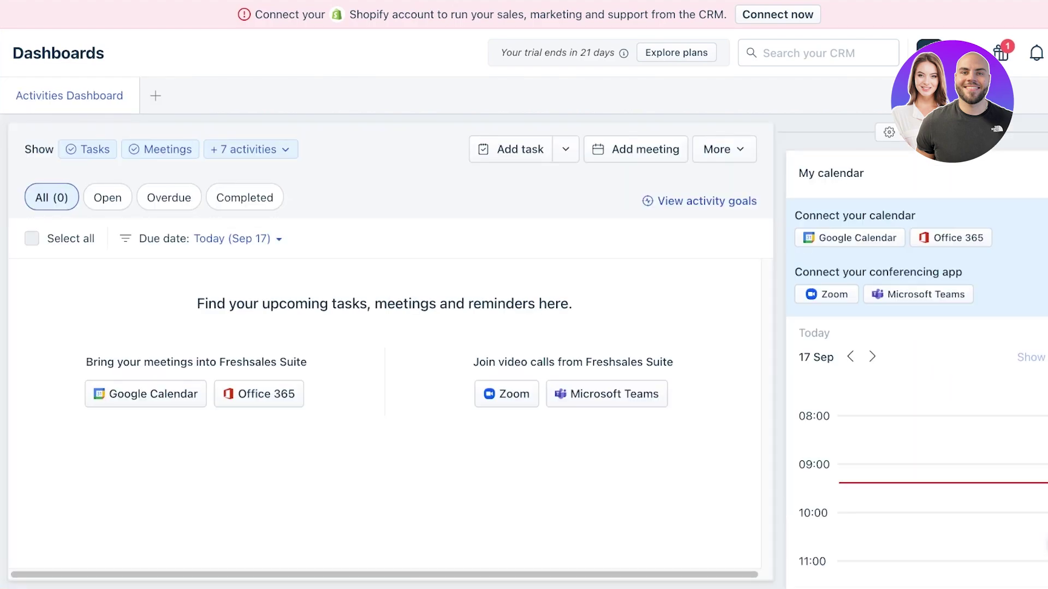
pyautogui.click(155, 95)
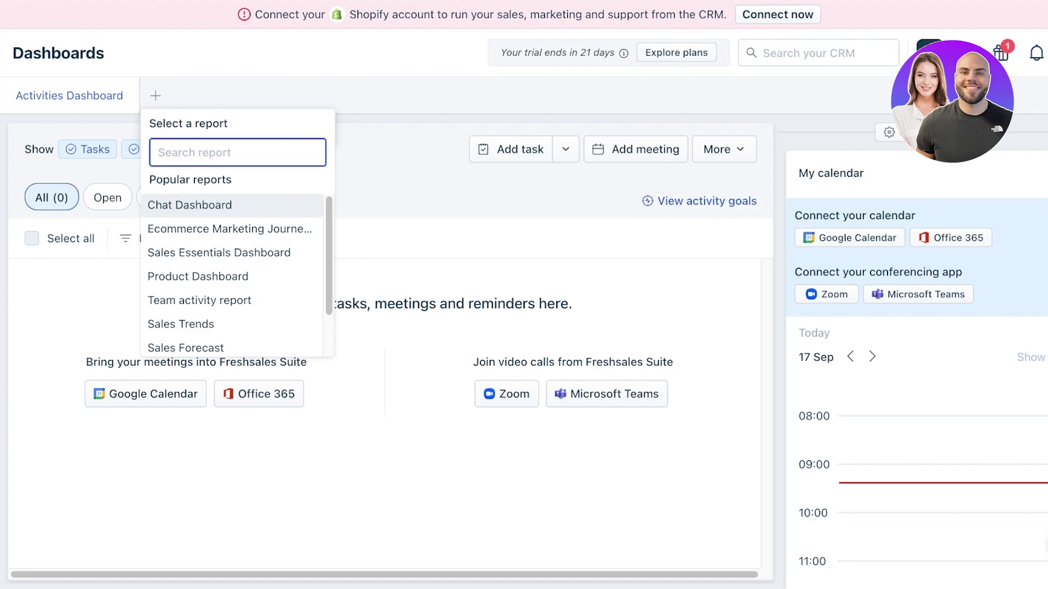
pyautogui.click(14, 134)
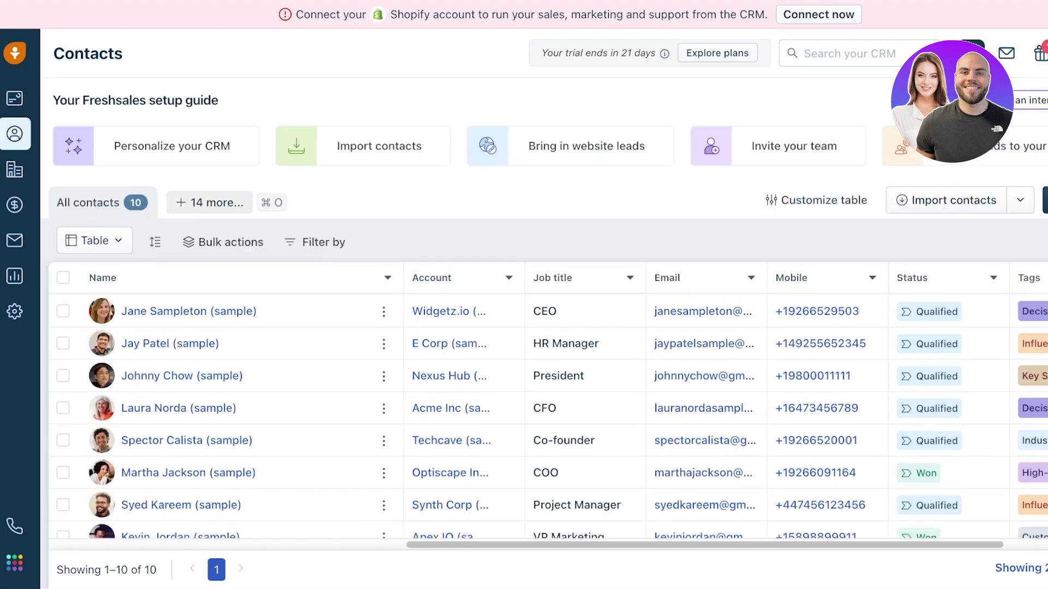
pyautogui.click(209, 202)
pyautogui.press('Escape')
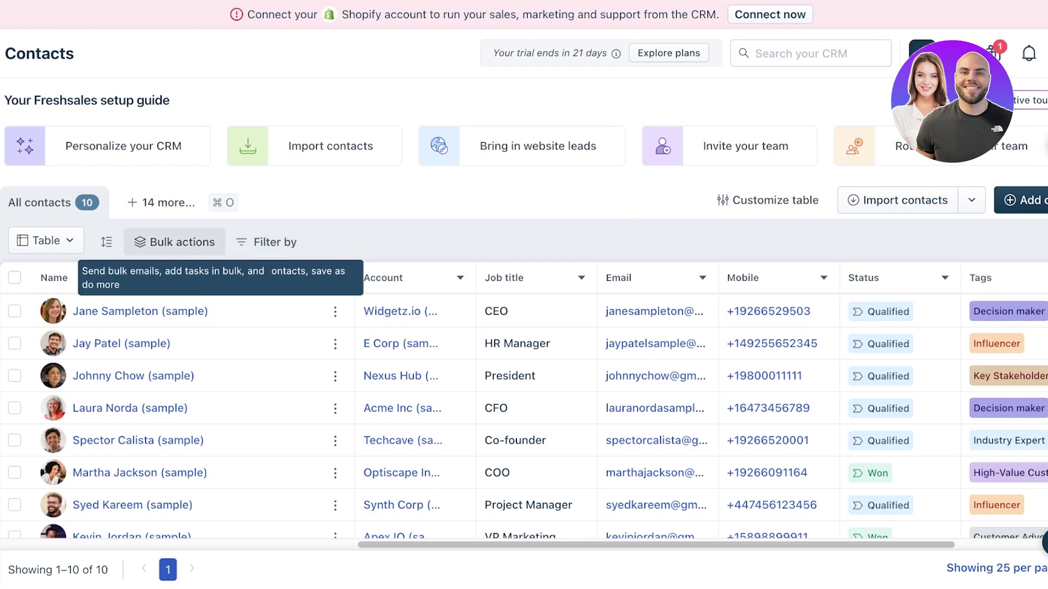
pyautogui.scroll(-3, 524, 327)
pyautogui.scroll(3, 524, 327)
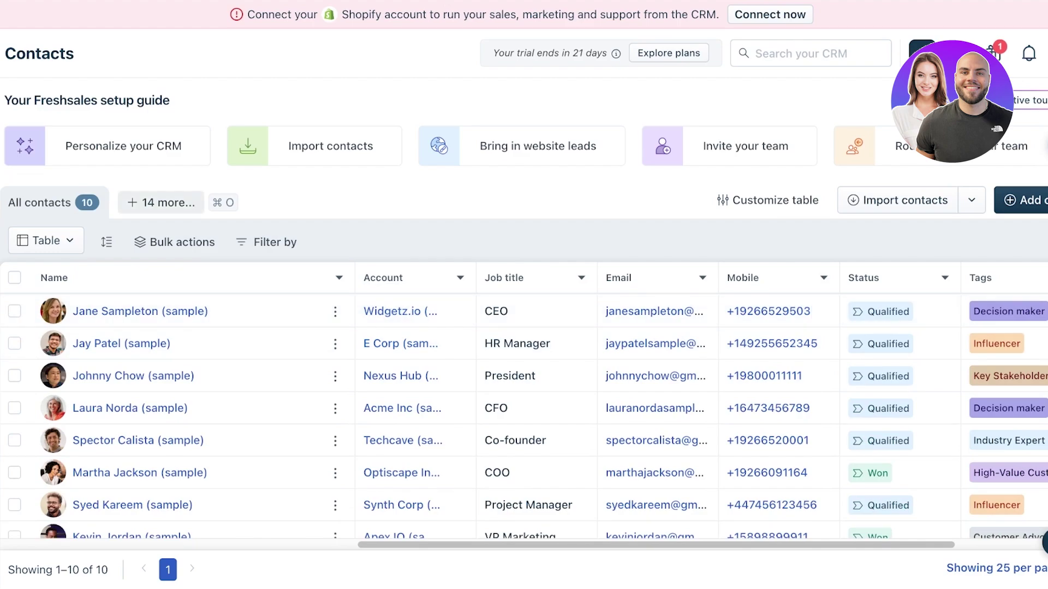
pyautogui.click(161, 202)
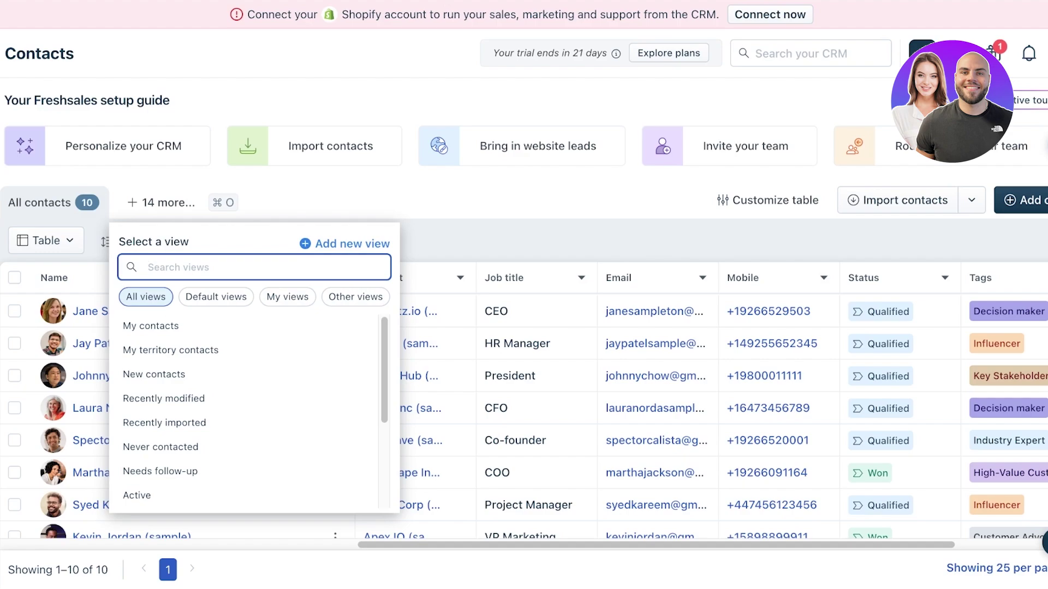
pyautogui.press('Escape')
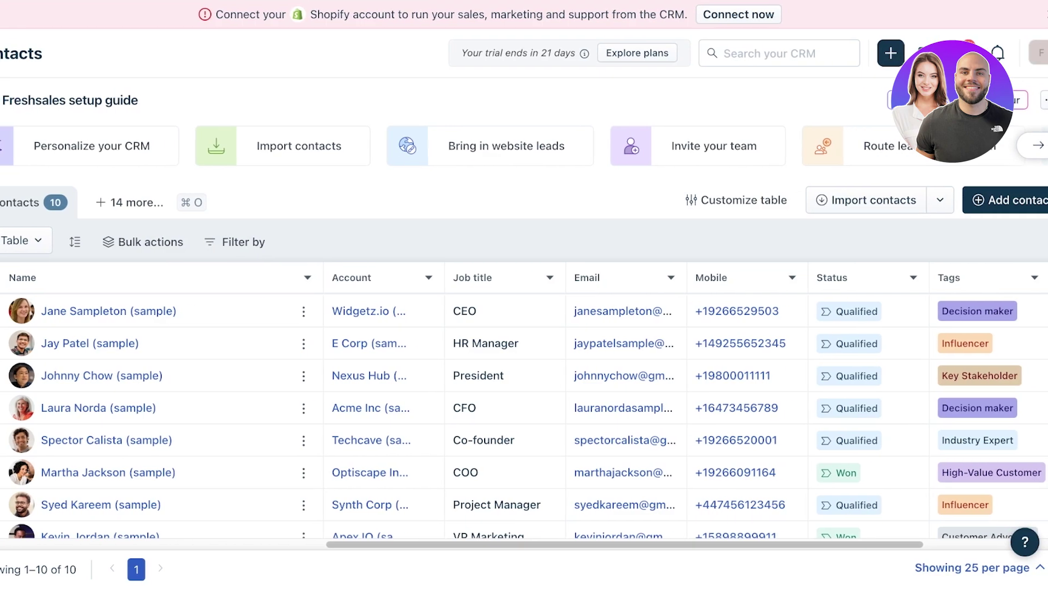
# - Start a new contact and enter its e-mail, first name and last name
pyautogui.click(1020, 200)
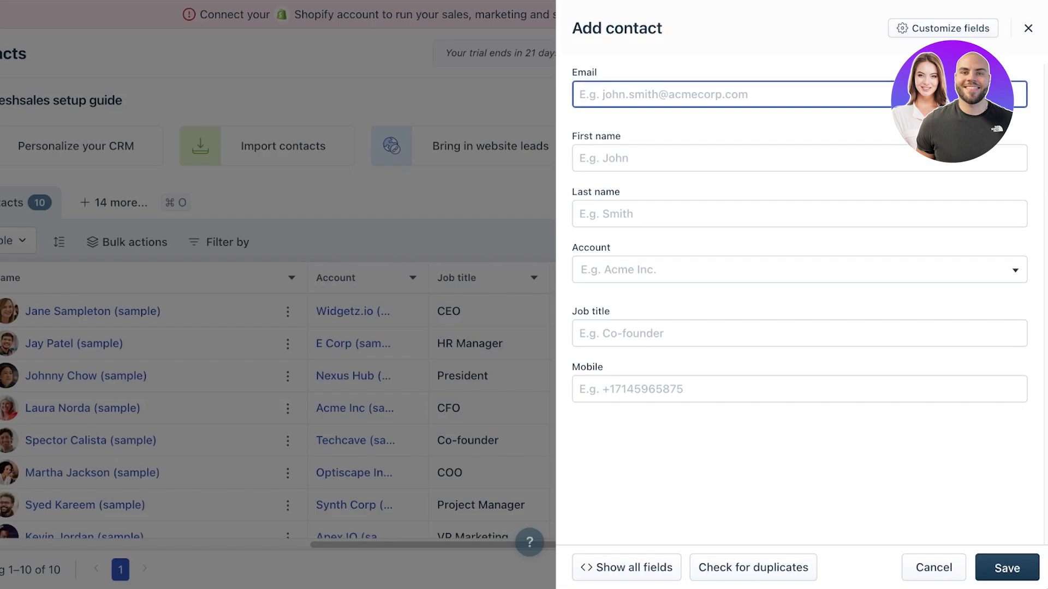
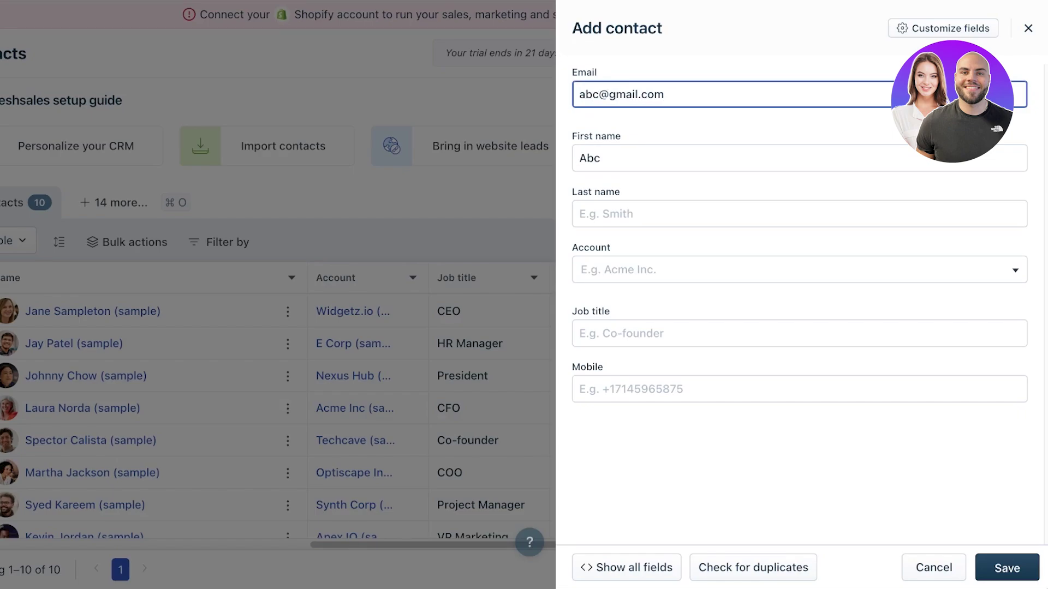
pyautogui.press('Tab')
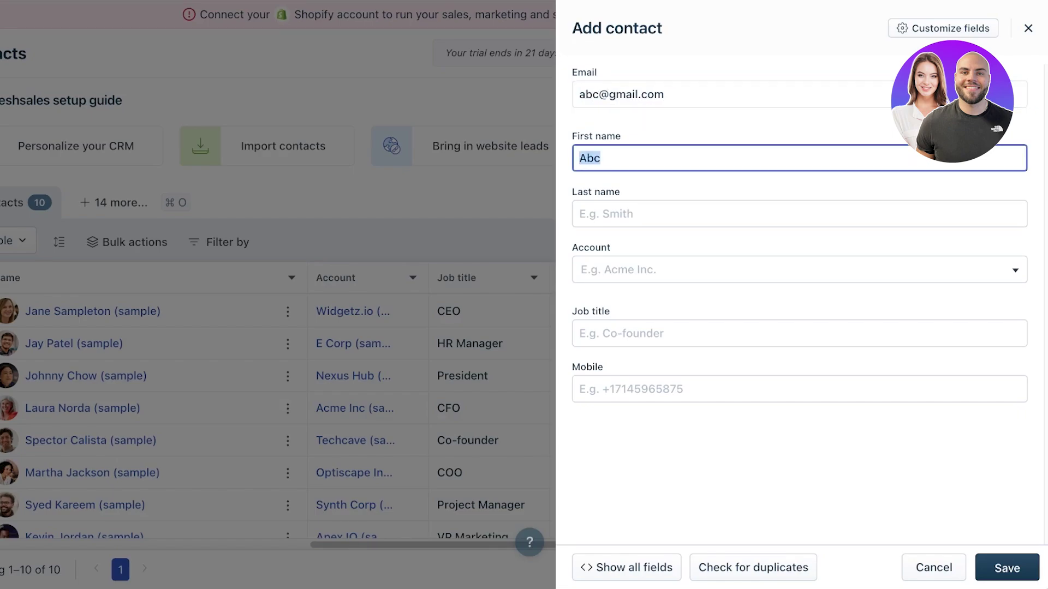
pyautogui.write('A')
pyautogui.press('BackSpace')
pyautogui.press('Tab')
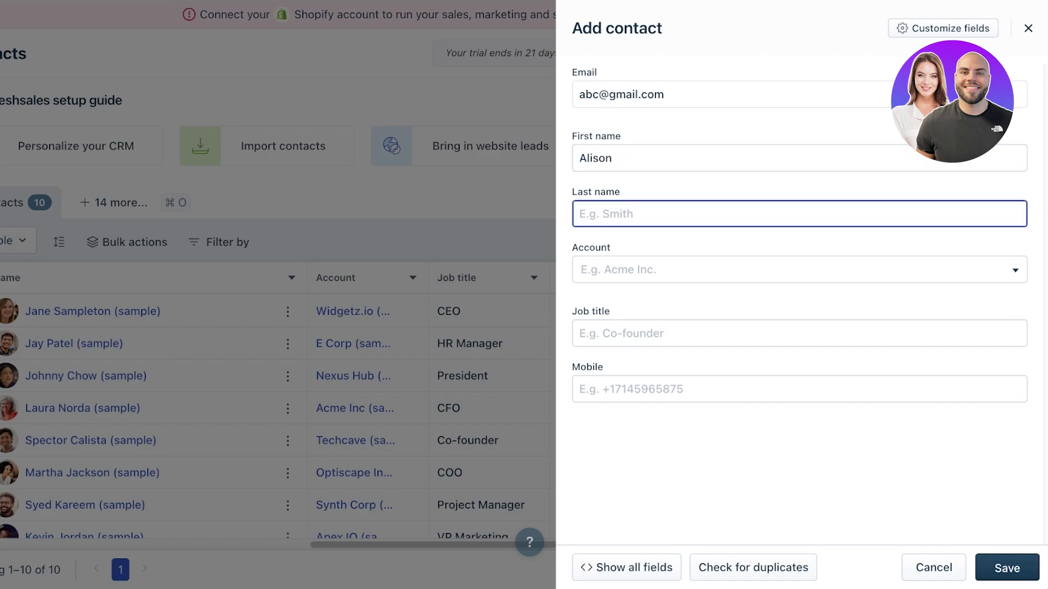
# - Leave the contact's account empty and save the new contact
pyautogui.press('Tab')
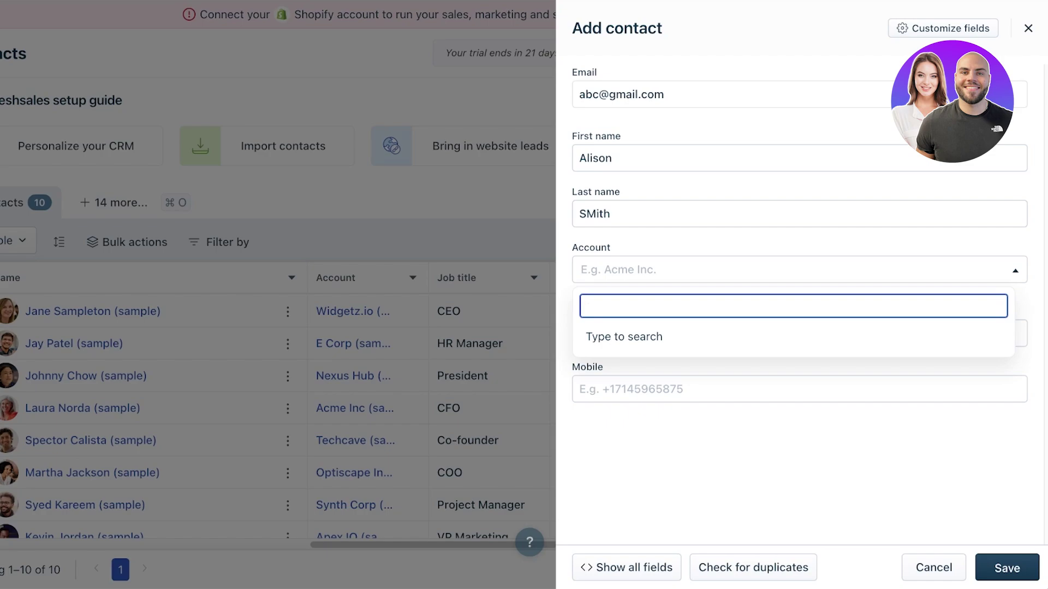
pyautogui.write('a')
pyautogui.press('BackSpace')
pyautogui.press('Escape')
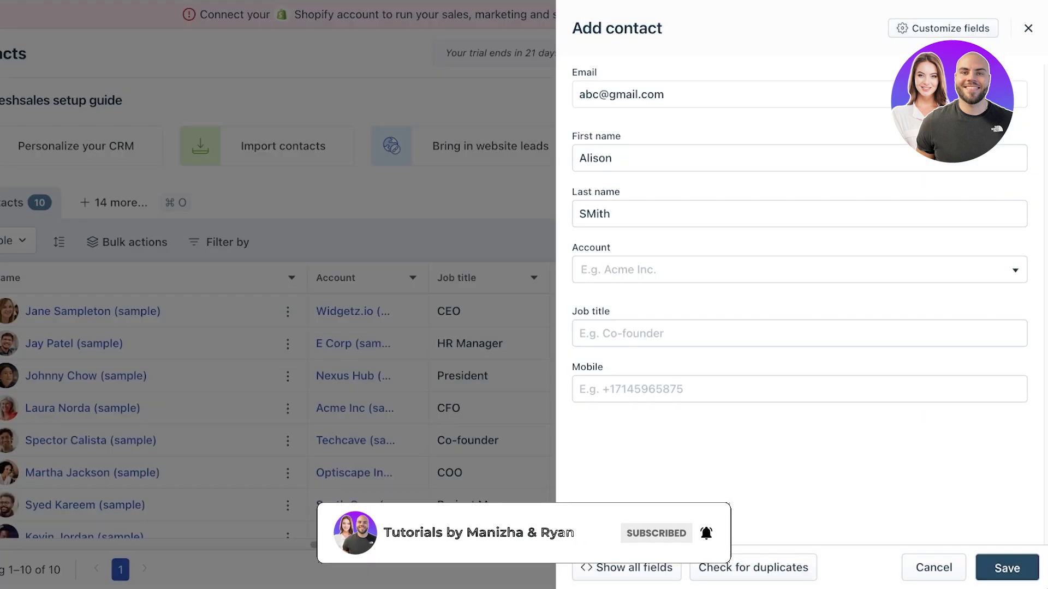
pyautogui.press('Return')
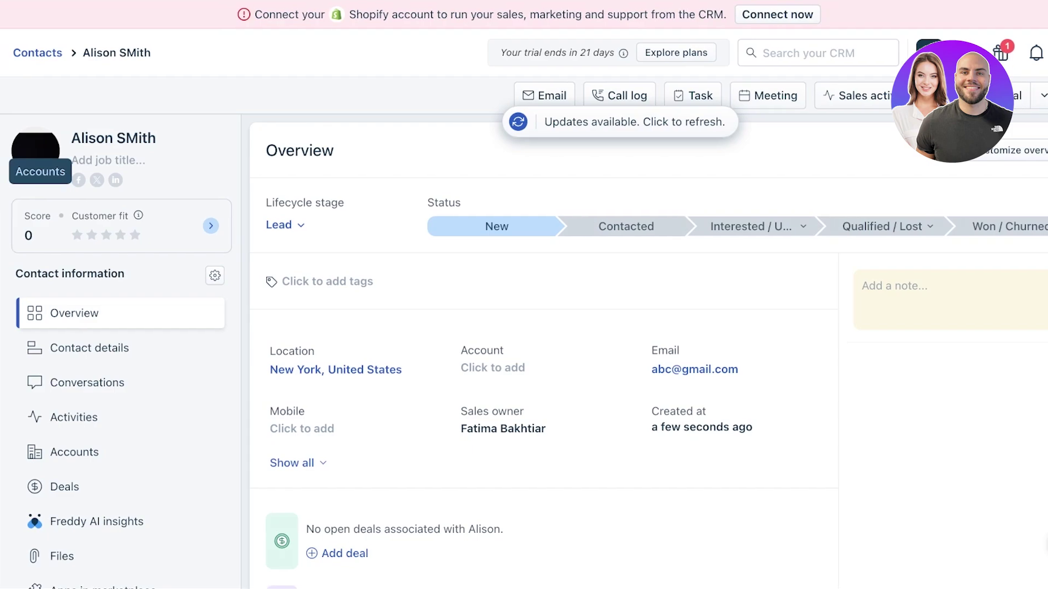
# - Open the Accounts list with an empty Add account form
pyautogui.click(9, 169)
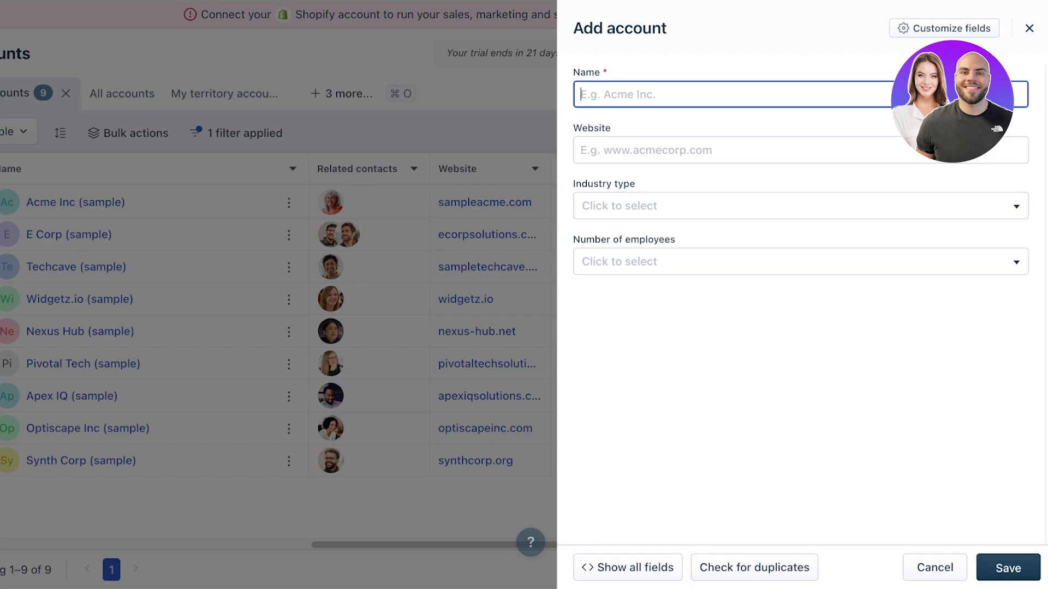
# - Name the account Interpar with industry type Advertising and 1-10 employees
pyautogui.write('Interpar')
pyautogui.press('Tab')
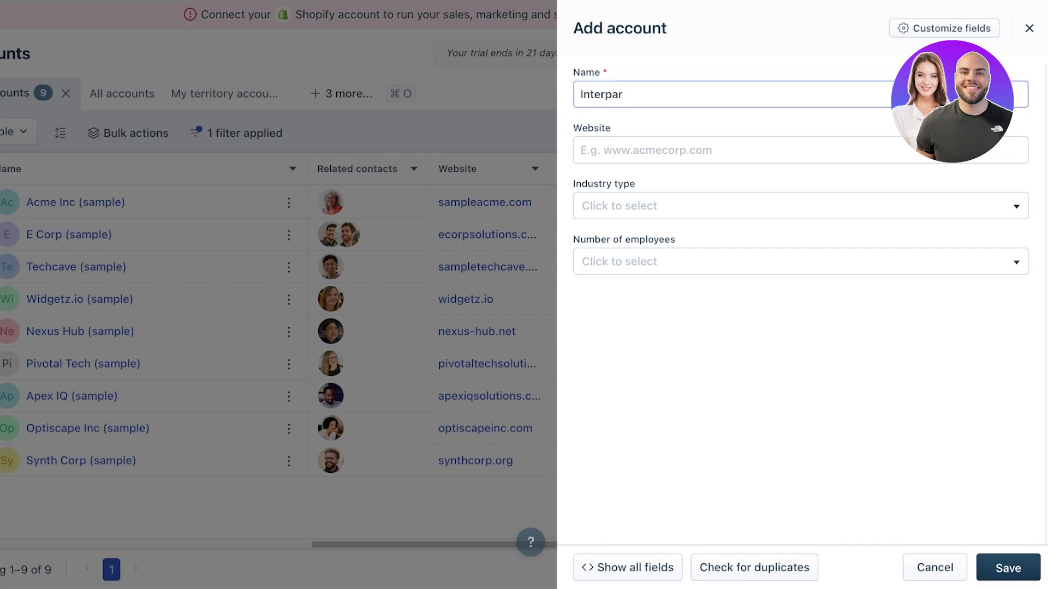
pyautogui.press('Tab')
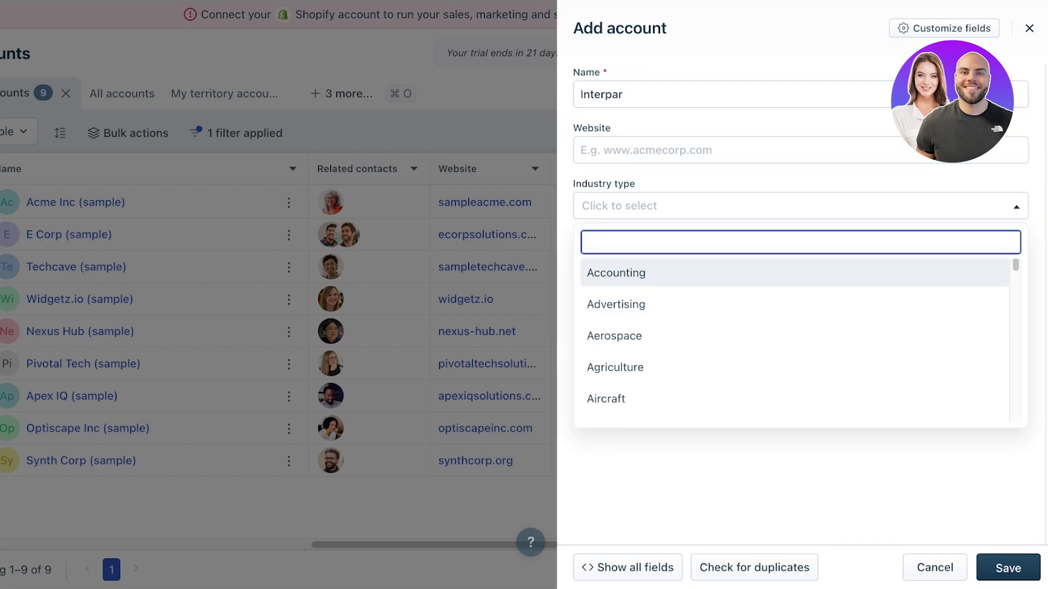
pyautogui.press('Return')
pyautogui.press('Down')
pyautogui.press('Down')
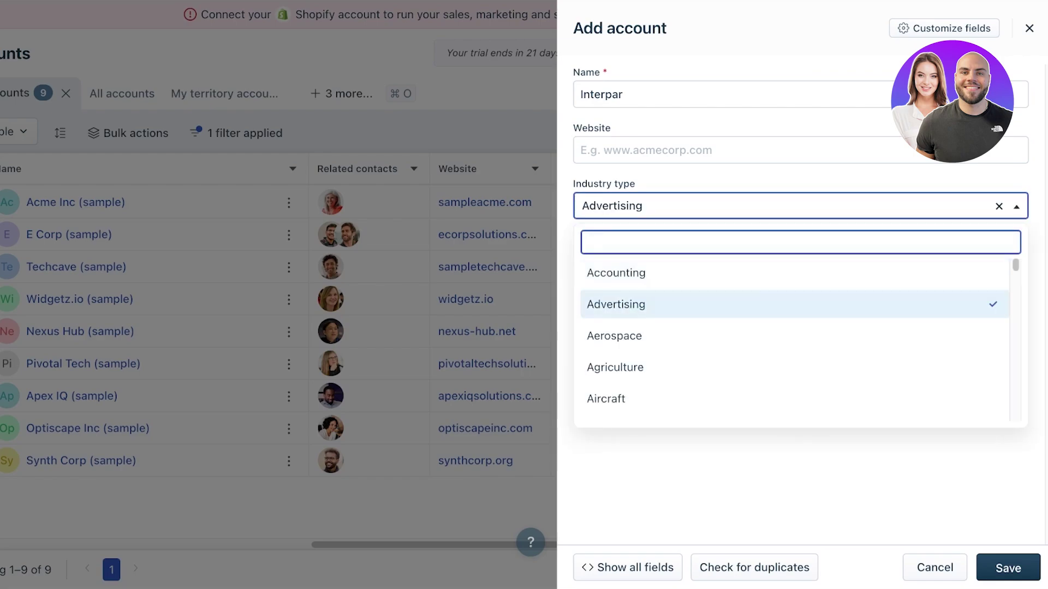
pyautogui.press('Return')
pyautogui.press('Tab')
pyautogui.press('Down')
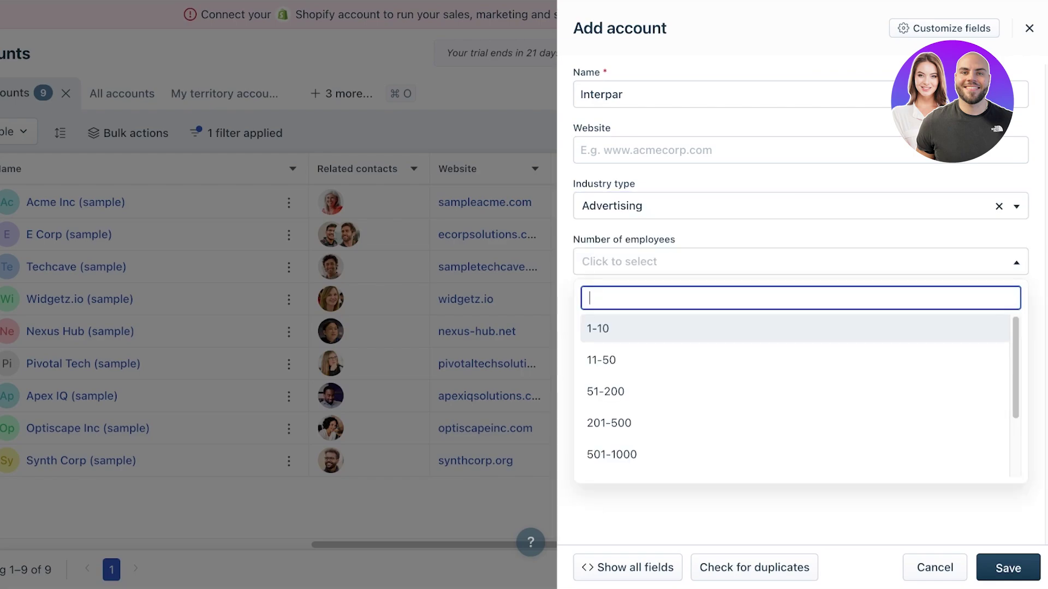
pyautogui.press('Return')
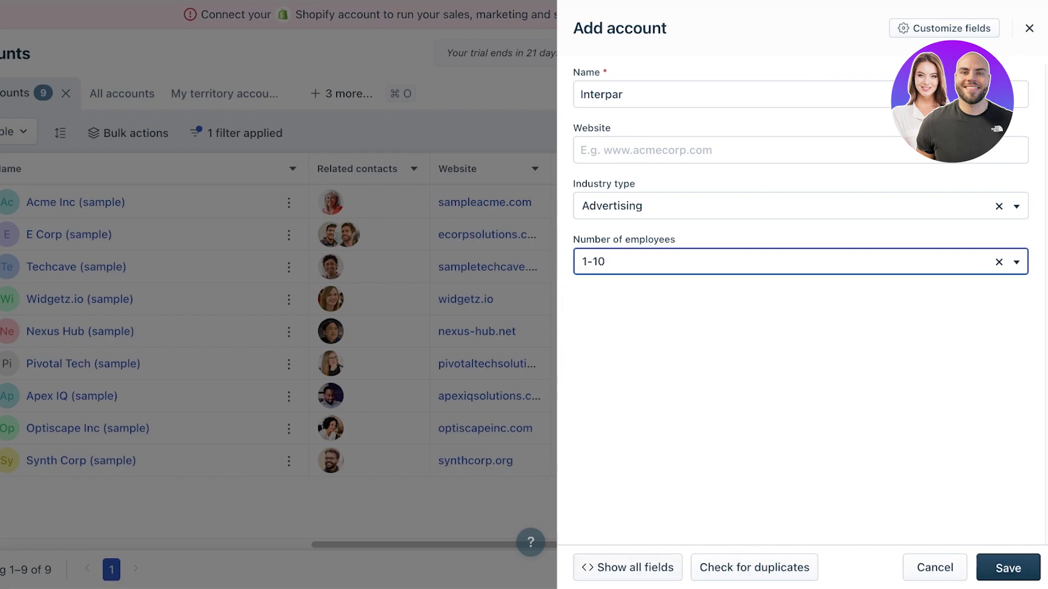
# - Show all account fields and save the Interpar account
pyautogui.press('Tab')
pyautogui.press('Return')
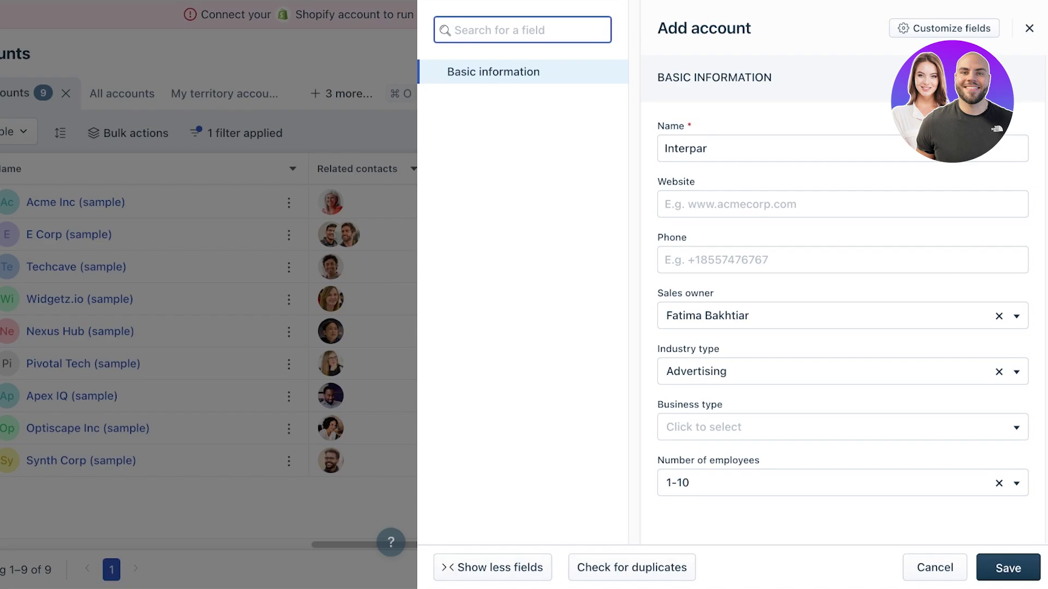
pyautogui.click(1008, 568)
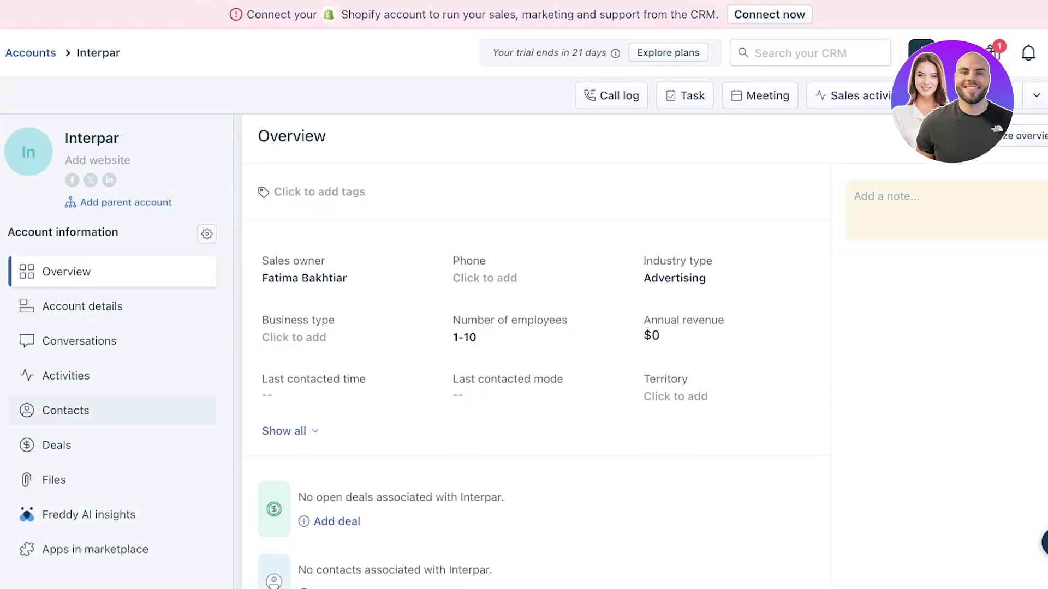
# - View Interpar's contacts, cancel adding a contact, and go to the Deals pipeline
pyautogui.click(66, 410)
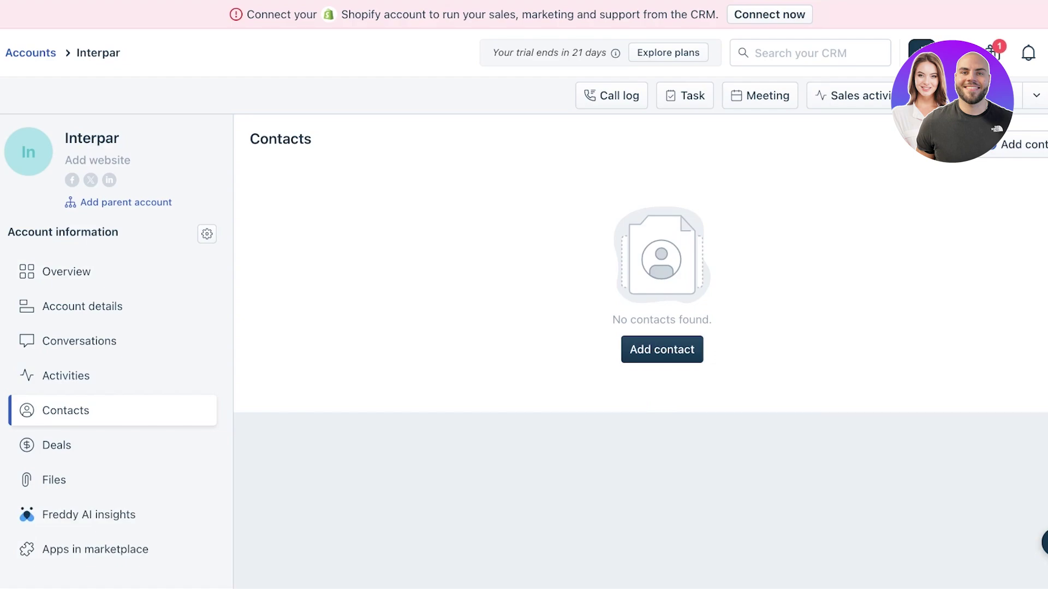
pyautogui.click(662, 350)
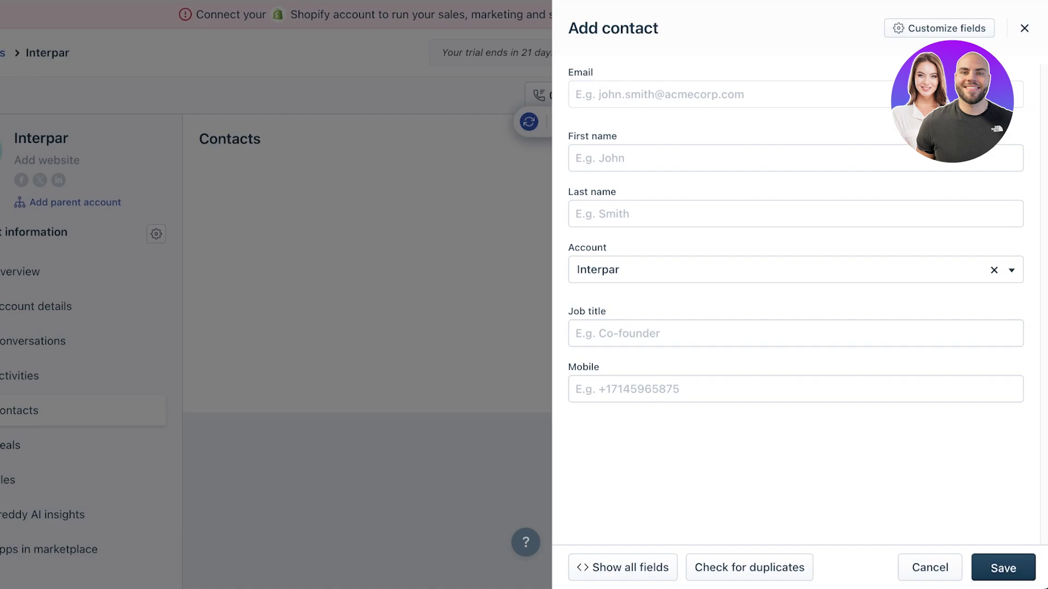
pyautogui.press('Escape')
pyautogui.click(1, 207)
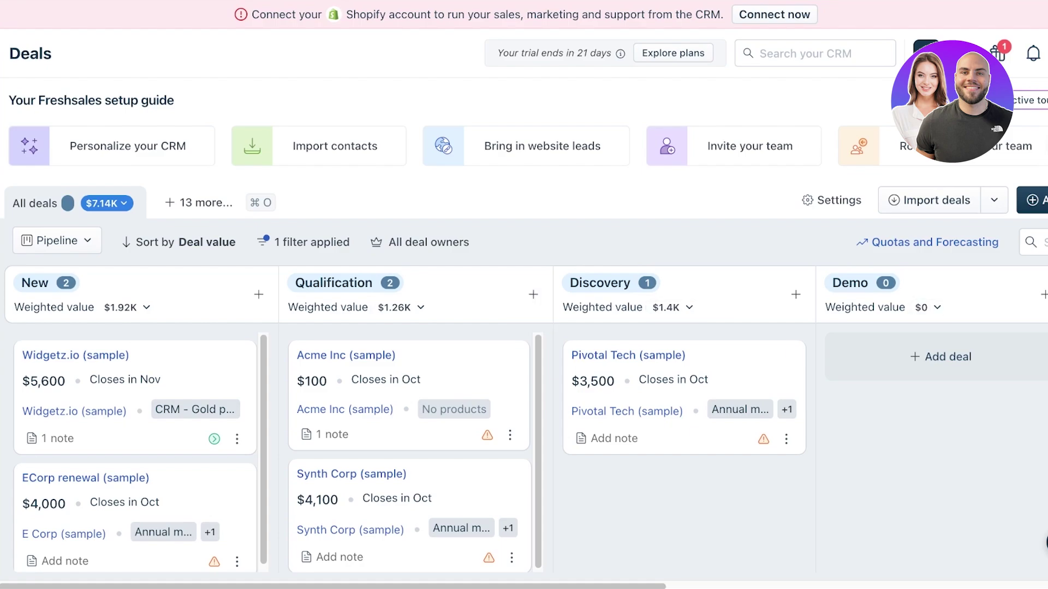
# - Start a new deal and link the saved contact as its related contact
pyautogui.hscroll(10, 524, 421)
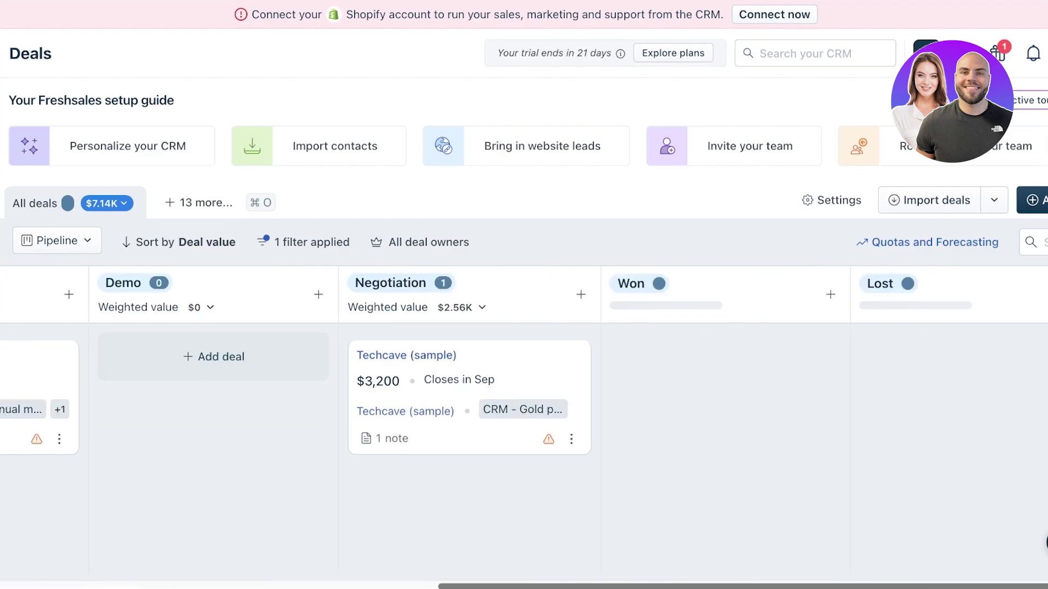
pyautogui.hscroll(-10, 524, 420)
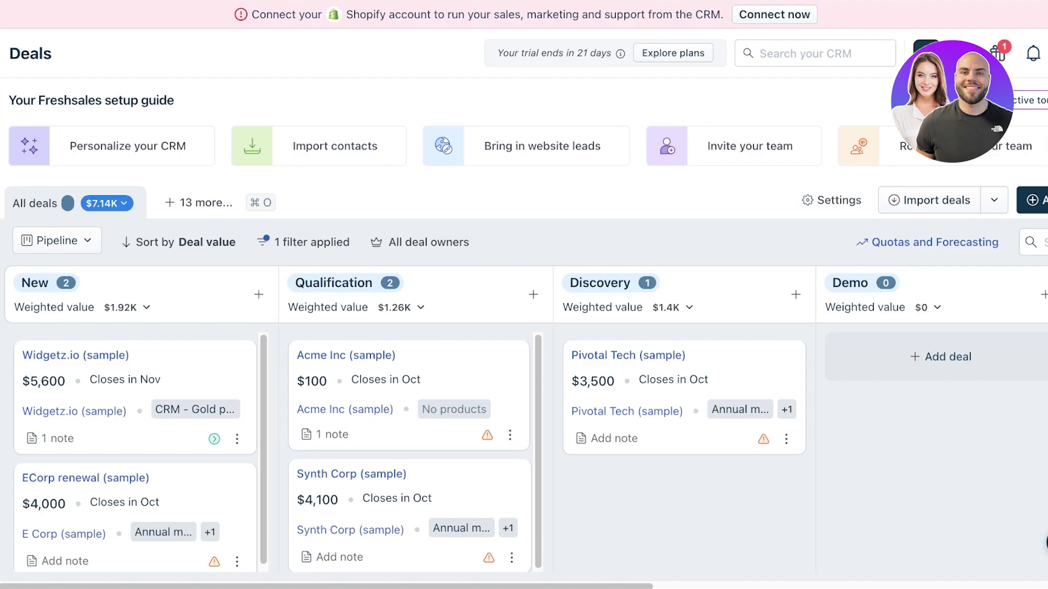
pyautogui.hscroll(2, 524, 328)
pyautogui.click(1035, 201)
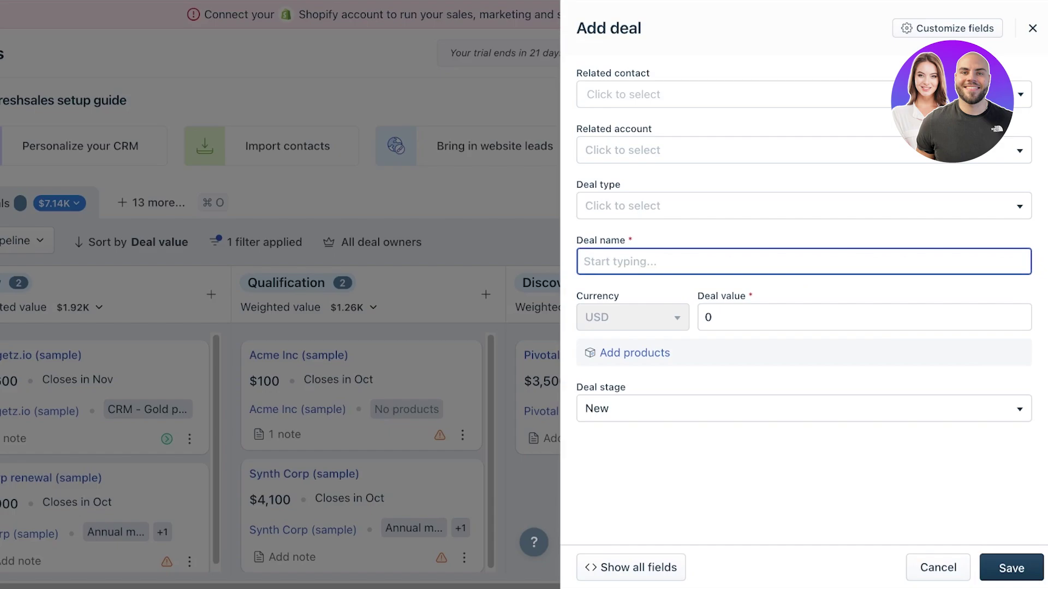
pyautogui.click(731, 94)
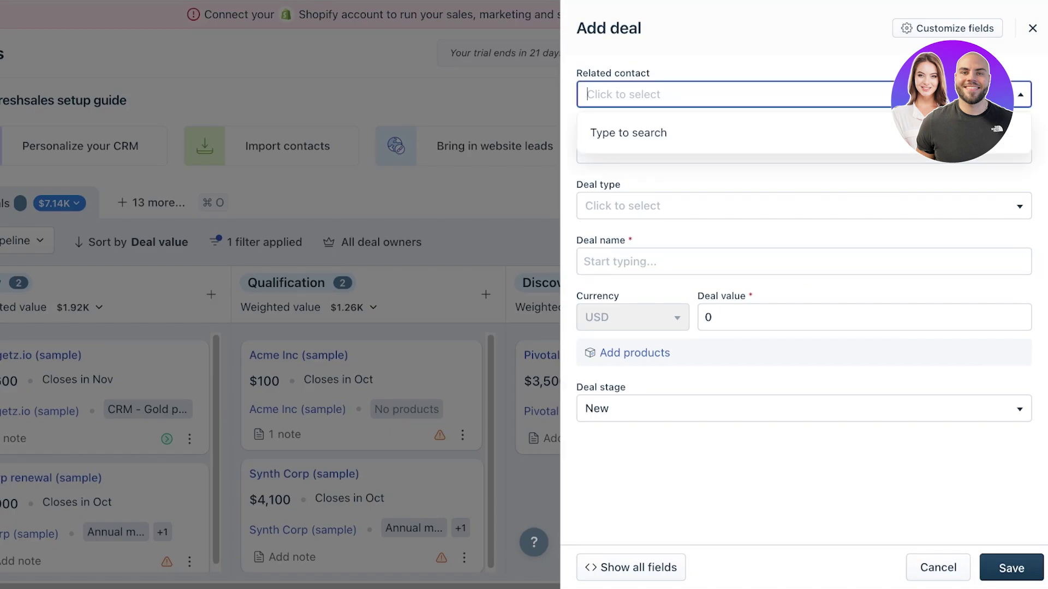
pyautogui.click(732, 95)
pyautogui.write('a')
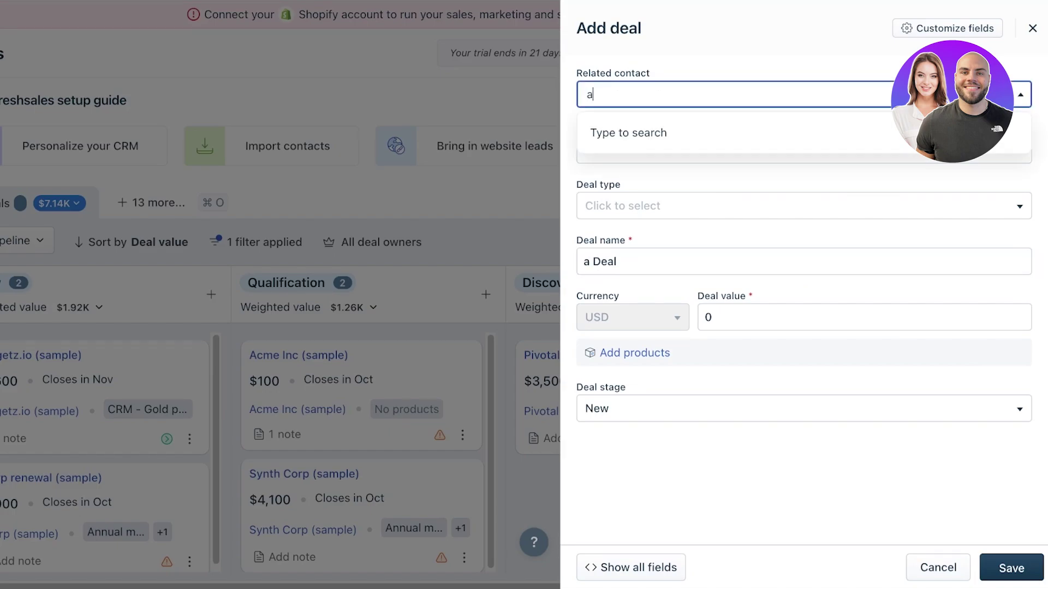
pyautogui.write('llison')
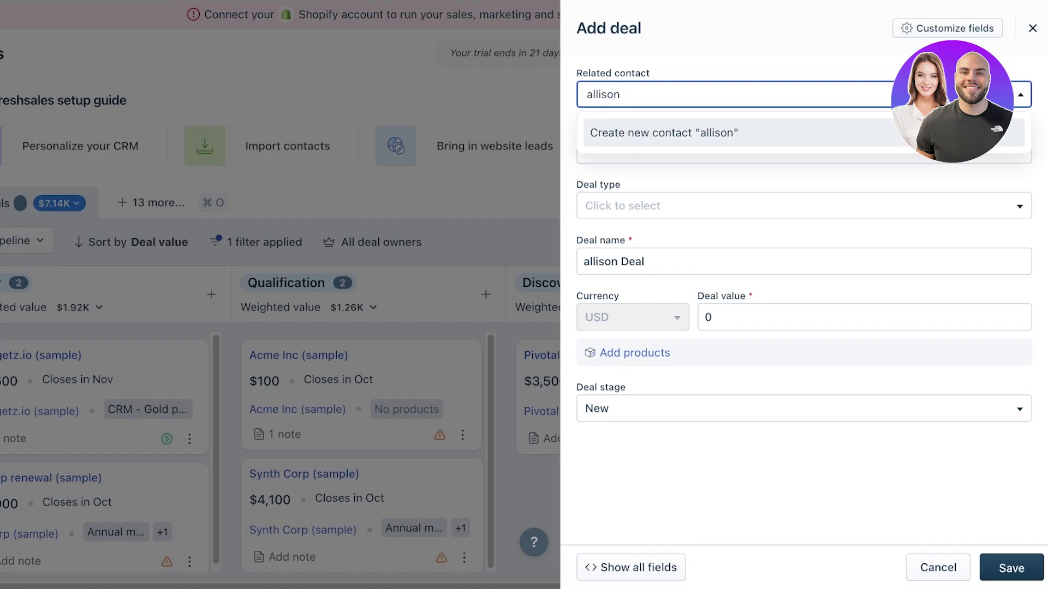
pyautogui.press('BackSpace')
pyautogui.press('BackSpace')
pyautogui.press('BackSpace')
pyautogui.press('BackSpace')
pyautogui.press('BackSpace')
pyautogui.press('BackSpace')
pyautogui.press('BackSpace')
pyautogui.write('Ali')
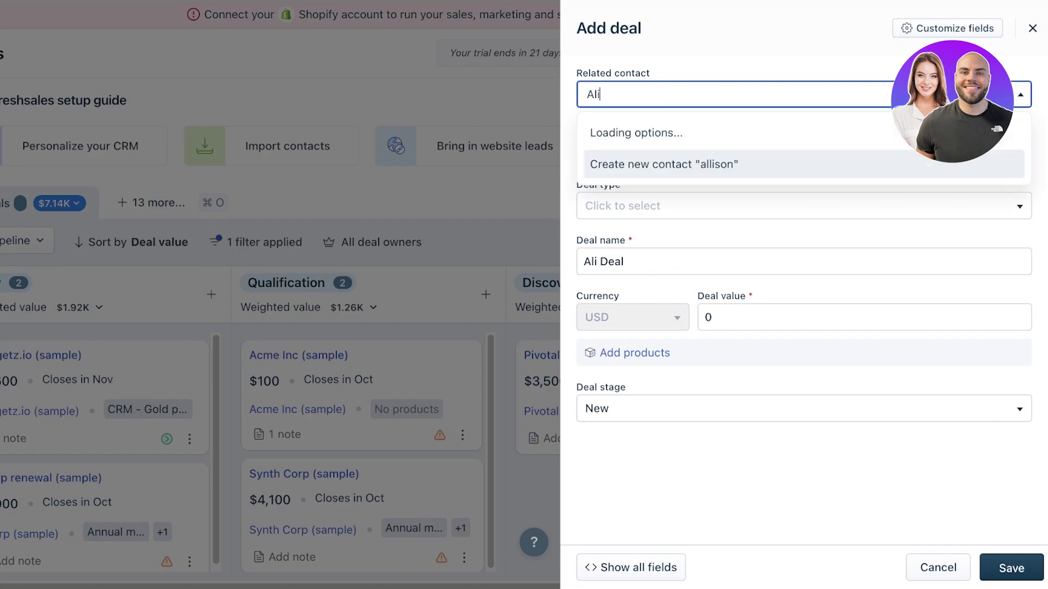
pyautogui.press('Down')
pyautogui.press('Return')
# - Leave the deal's related account empty
pyautogui.click(802, 187)
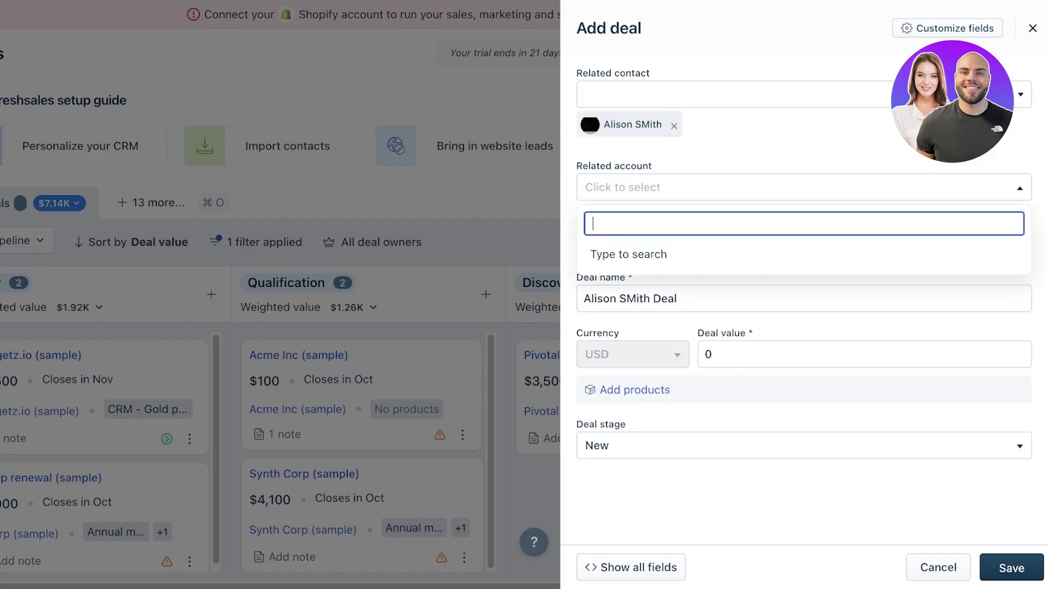
pyautogui.write('a')
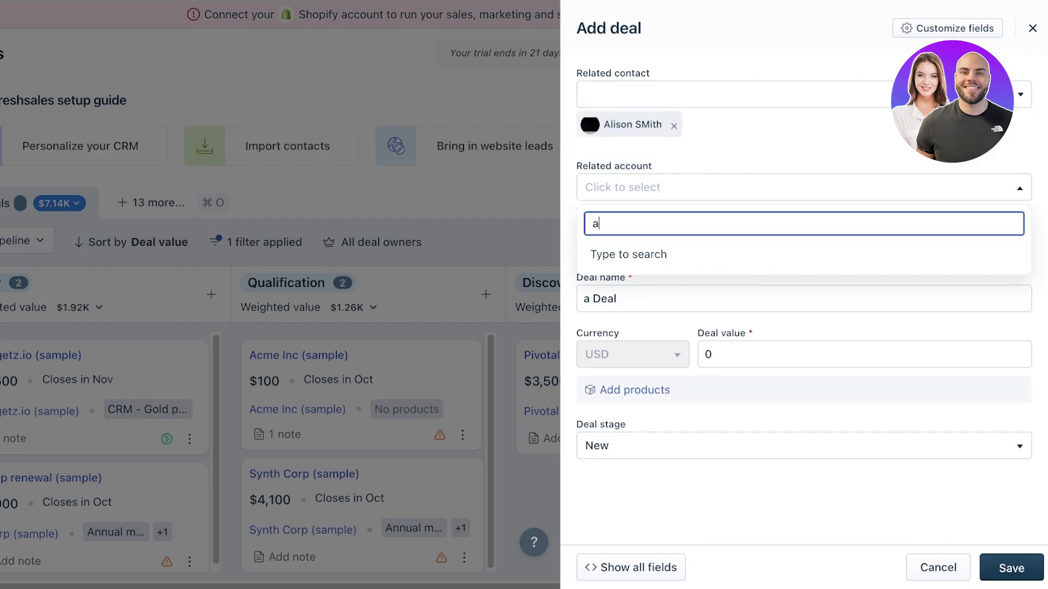
pyautogui.press('Escape')
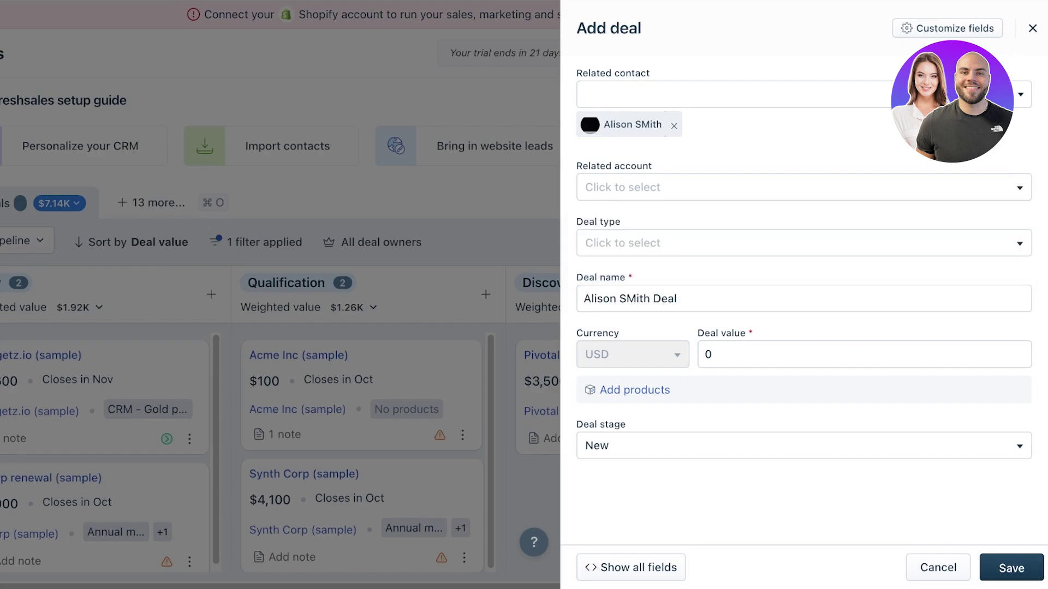
# - Set the deal type to Professional Services and name the deal 'Personal Finance Mgt'
pyautogui.click(804, 243)
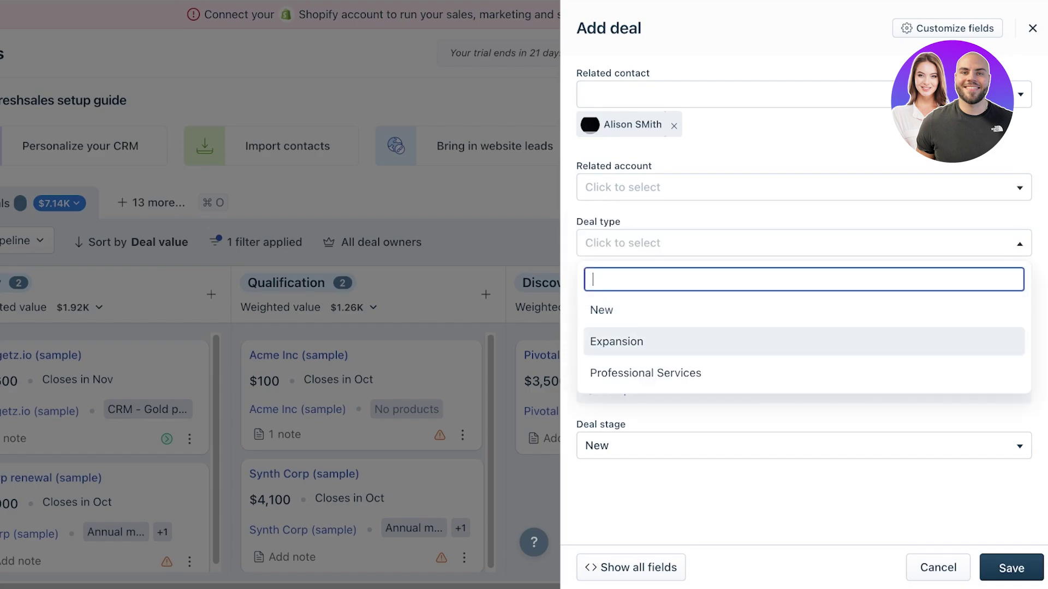
pyautogui.press('Down')
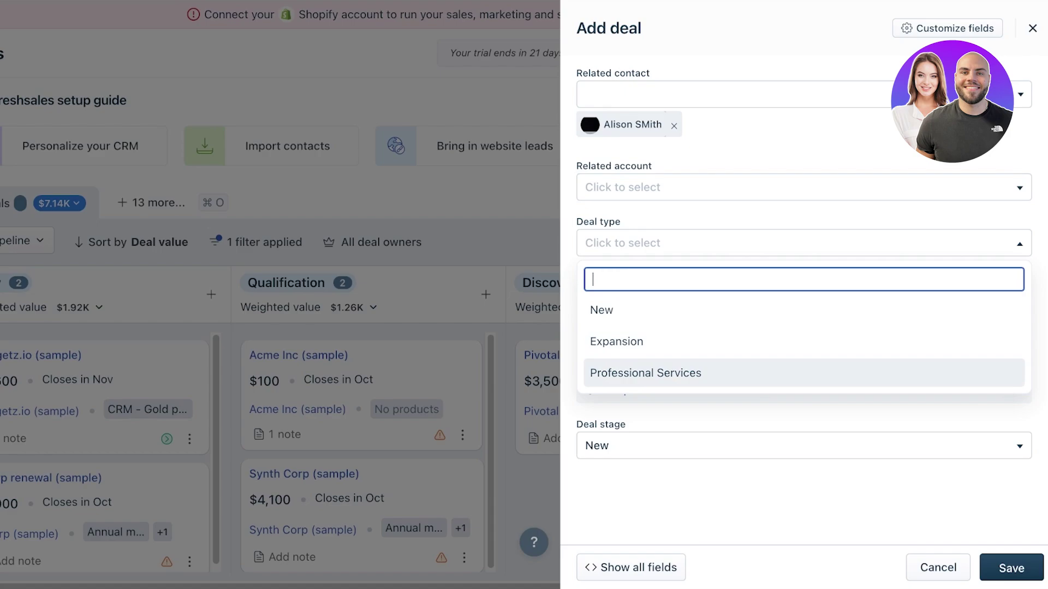
pyautogui.press('Return')
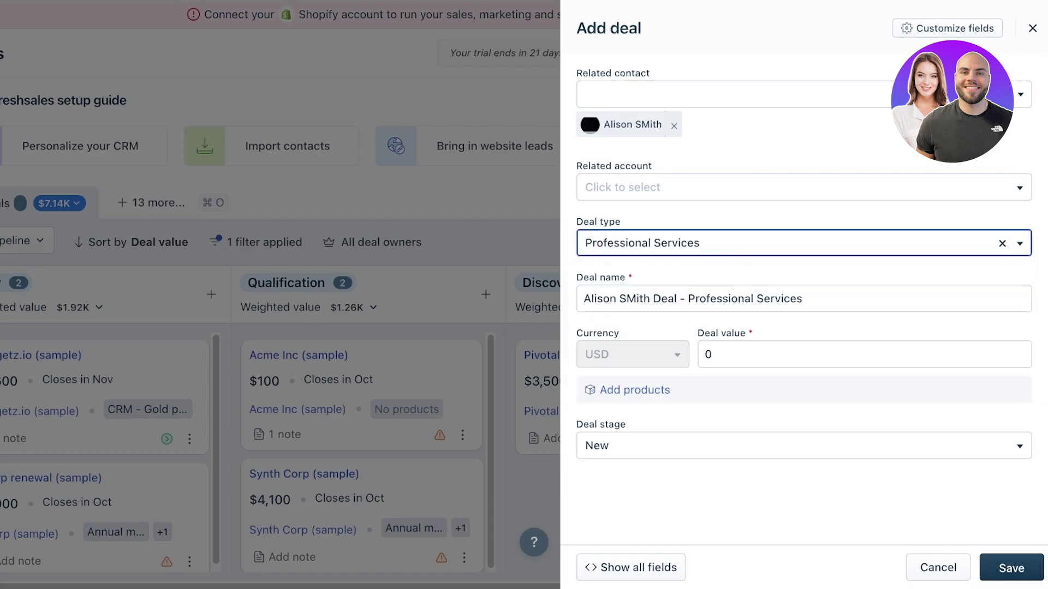
pyautogui.press('Tab')
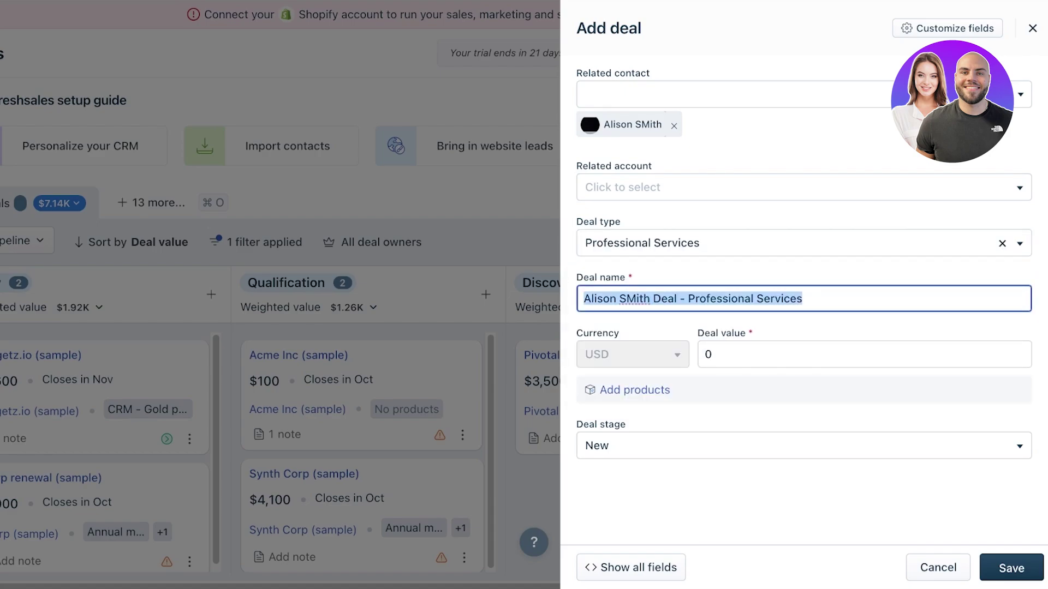
pyautogui.write('P')
pyautogui.press('BackSpace')
pyautogui.write('Personal ')
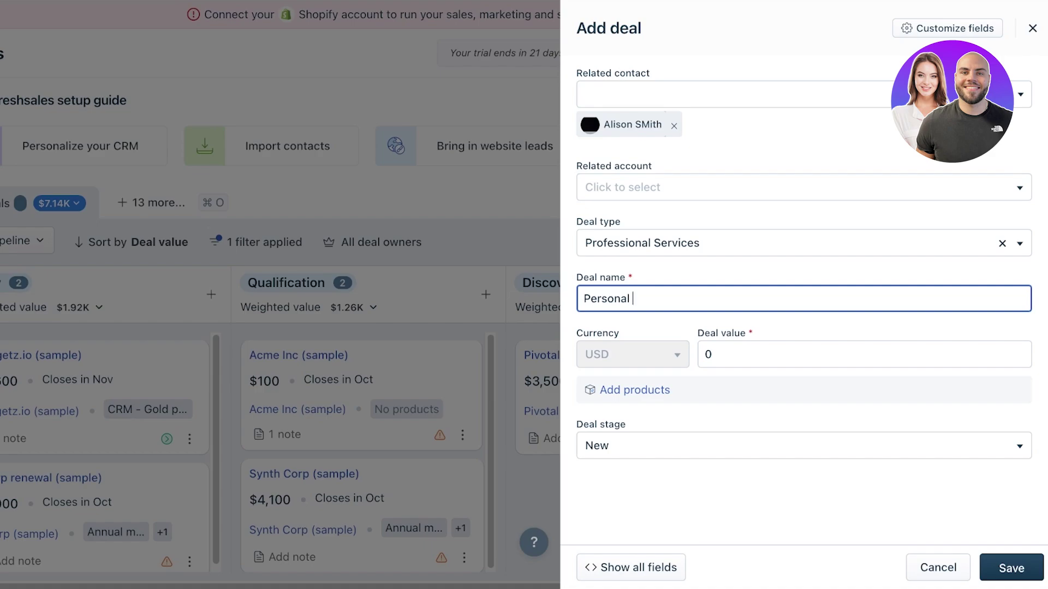
pyautogui.write('Finance Mgt')
# - Enter 100000 as the deal value and keep the deal stage as New
pyautogui.click(711, 354)
pyautogui.write('1')
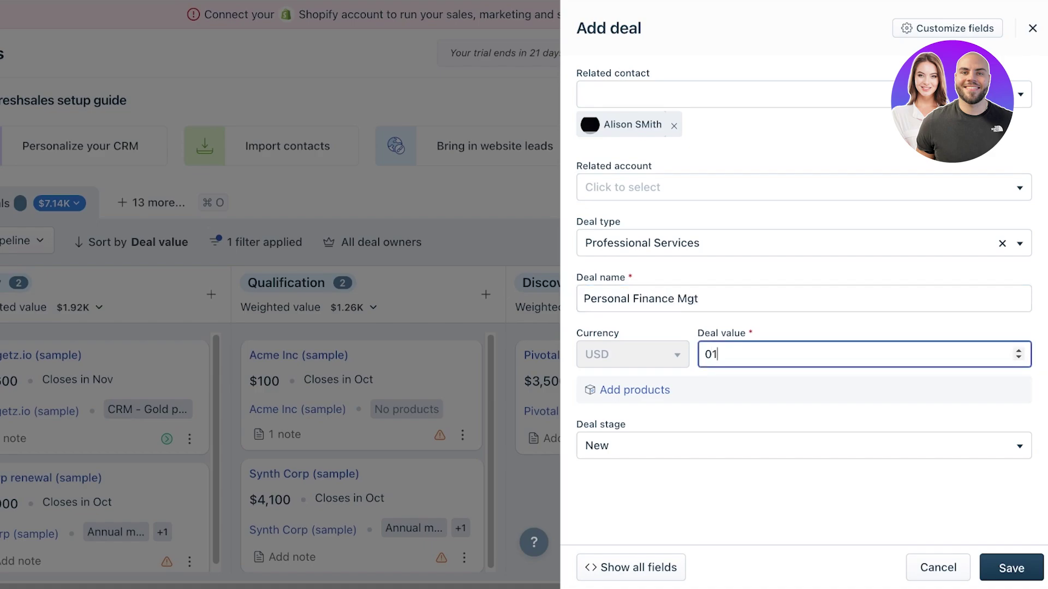
pyautogui.write('00')
pyautogui.press('BackSpace')
pyautogui.press('BackSpace')
pyautogui.press('BackSpace')
pyautogui.press('BackSpace')
pyautogui.write('1000')
pyautogui.press('BackSpace')
pyautogui.write('000')
pyautogui.click(802, 446)
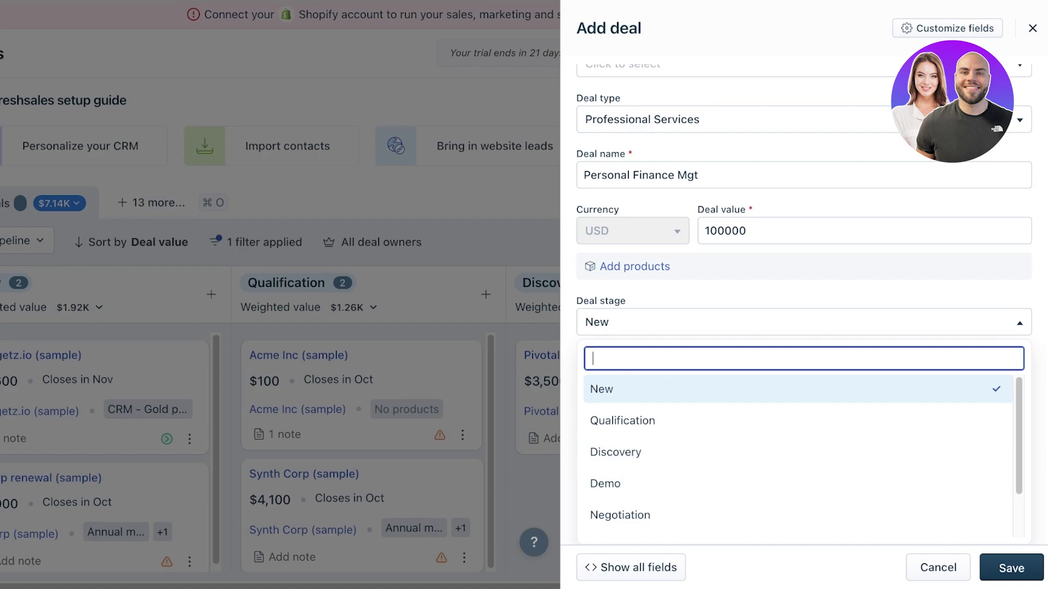
pyautogui.press('Escape')
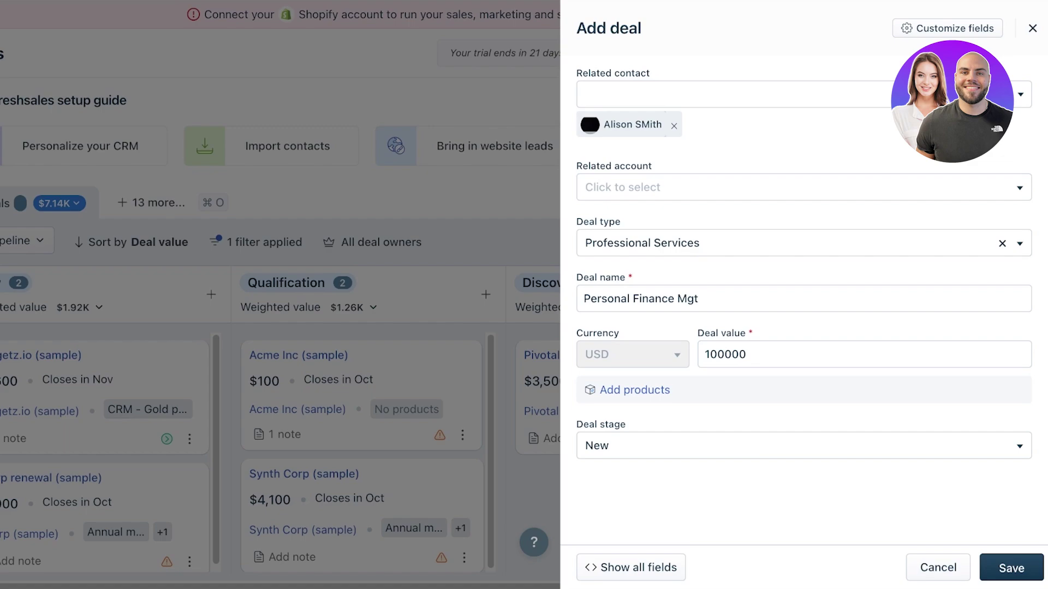
# - Save the Personal Finance Mgt deal and return to the deals pipeline
pyautogui.click(1011, 568)
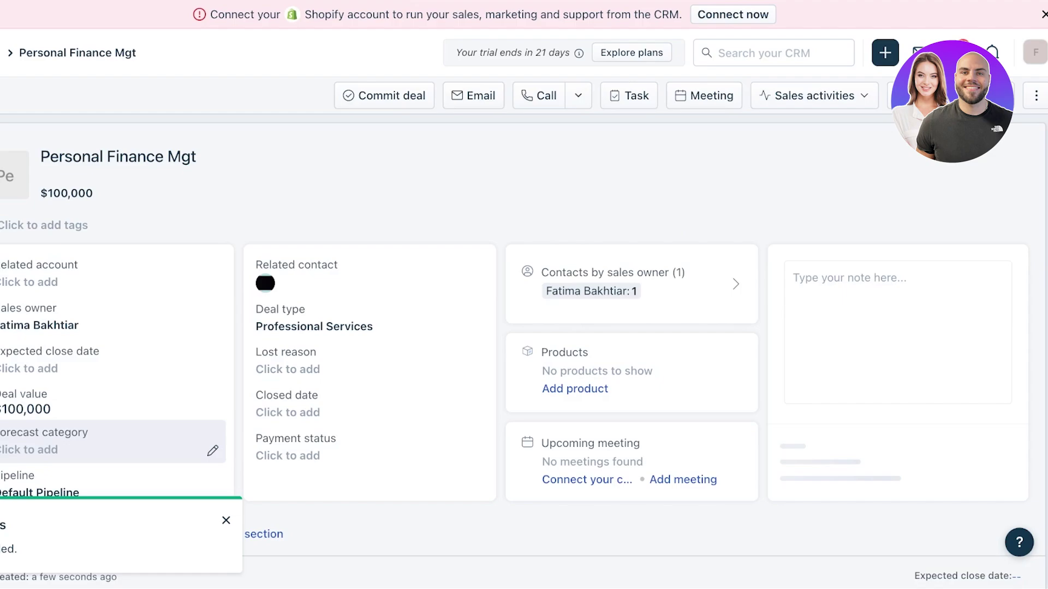
pyautogui.scroll(-3, 524, 327)
pyautogui.scroll(-1, 543, 349)
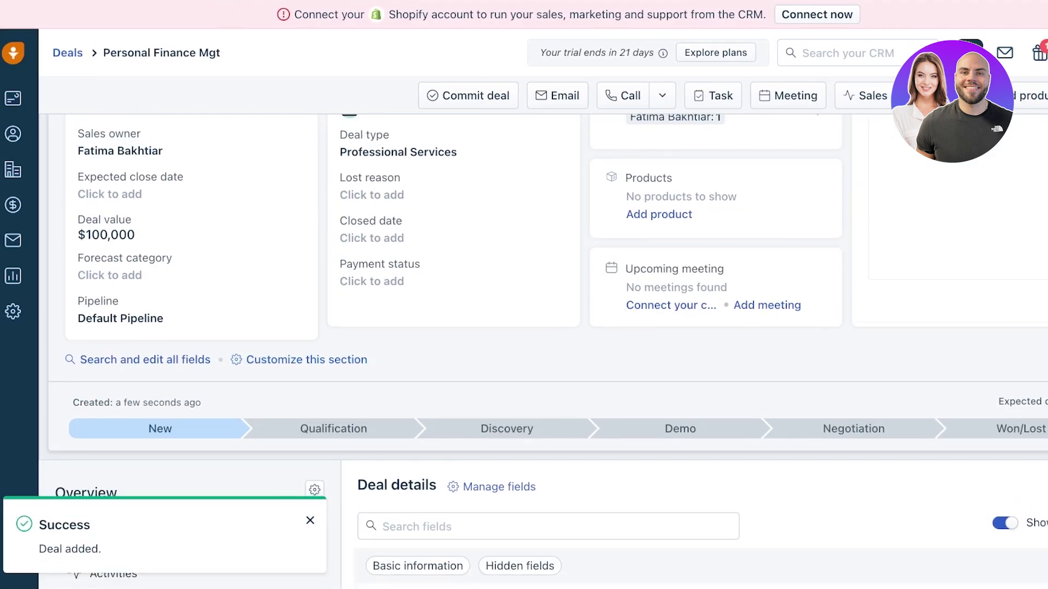
pyautogui.click(67, 52)
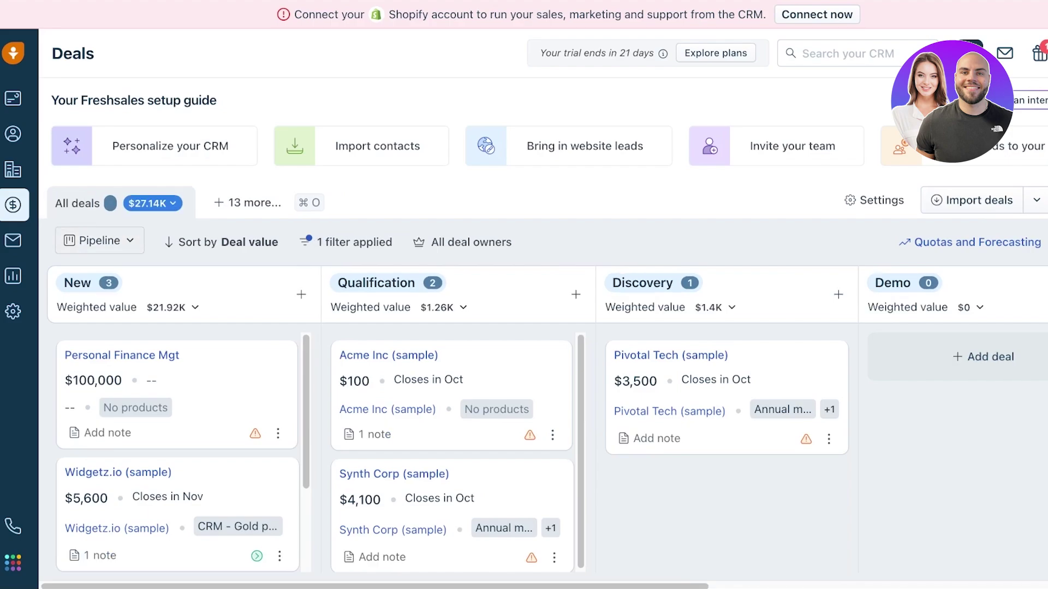
# - Attempt moving the Widgetz.io deal, dismiss the lost-reason list, and go to Analytics
pyautogui.moveTo(136, 473); pyautogui.dragTo(1010, 328)
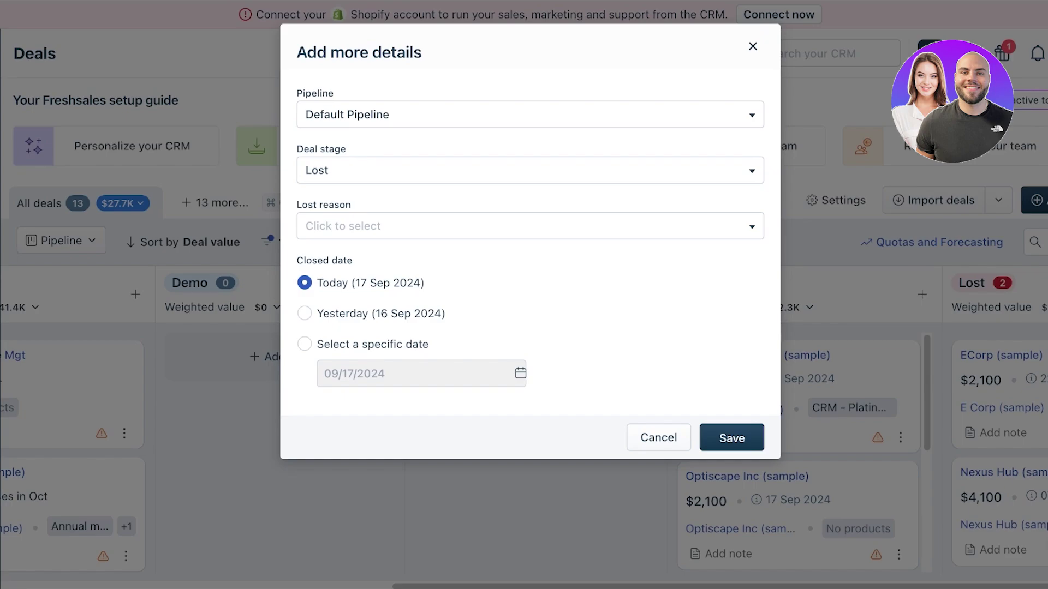
pyautogui.click(530, 226)
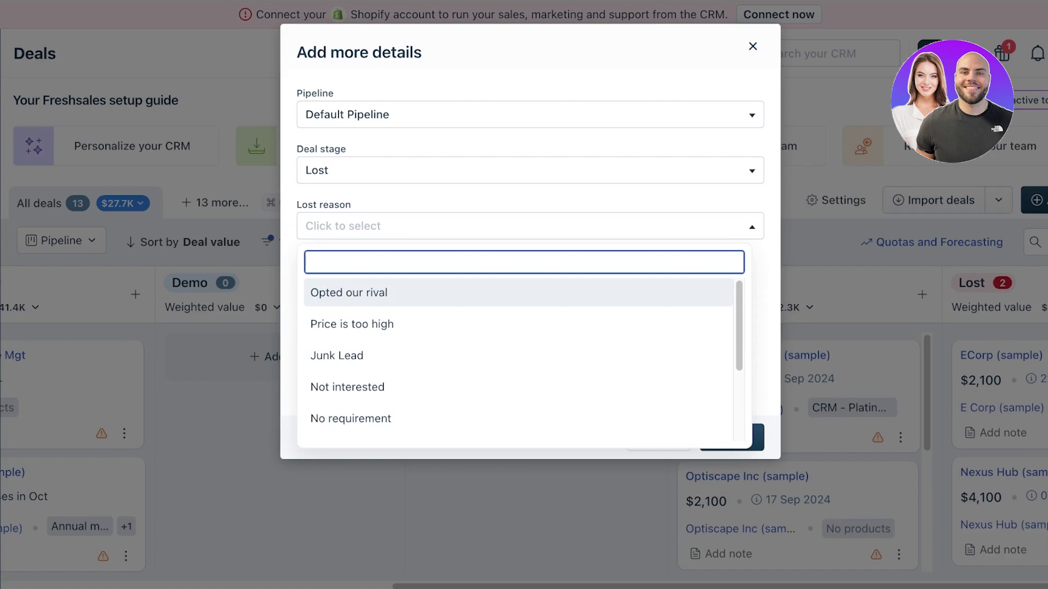
pyautogui.press('Escape')
pyautogui.press('Escape')
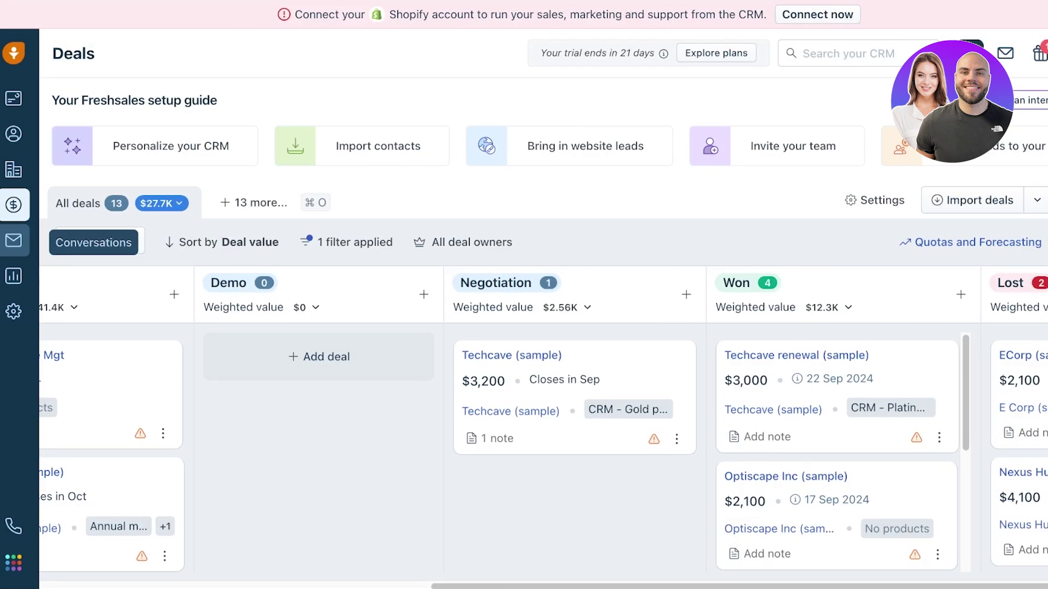
pyautogui.click(14, 276)
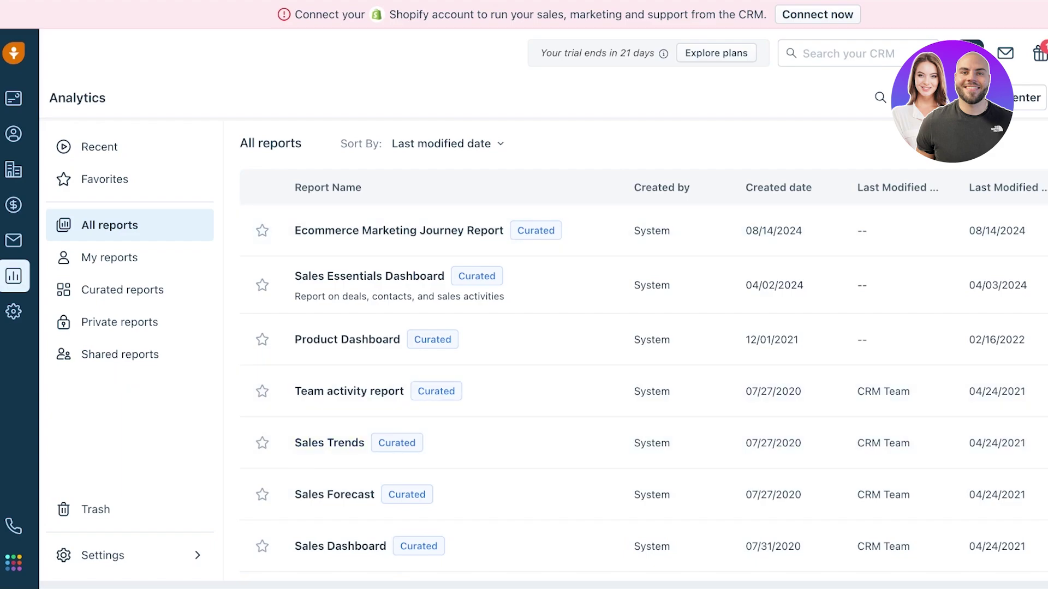
# - Start a new blank Untitled Report and close its Add Widgets panel
pyautogui.click(977, 98)
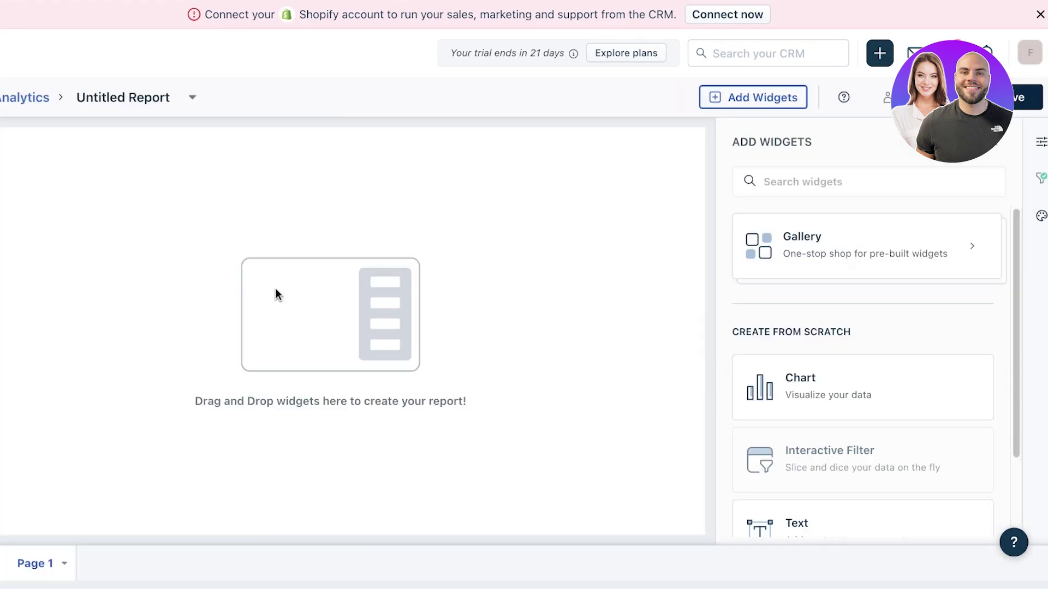
pyautogui.scroll(-2, 863, 371)
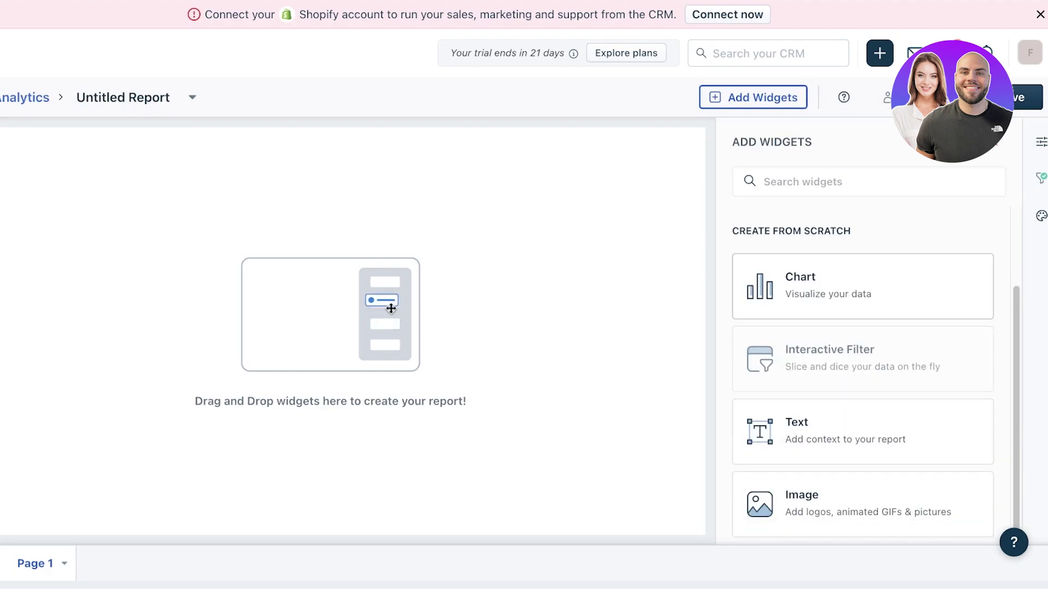
pyautogui.scroll(1, 876, 371)
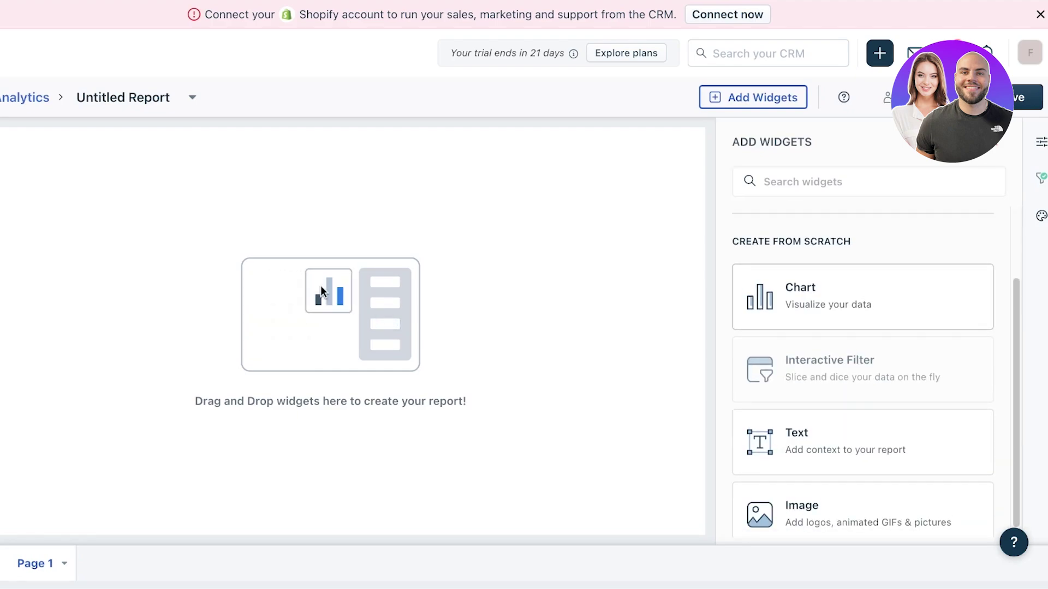
pyautogui.scroll(-1, 863, 393)
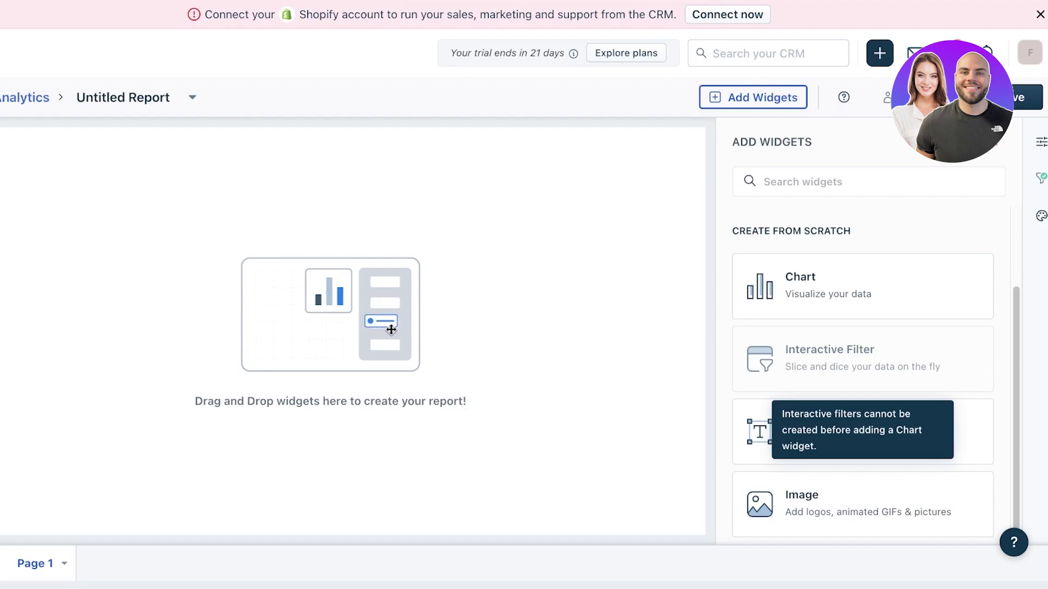
pyautogui.scroll(2, 862, 393)
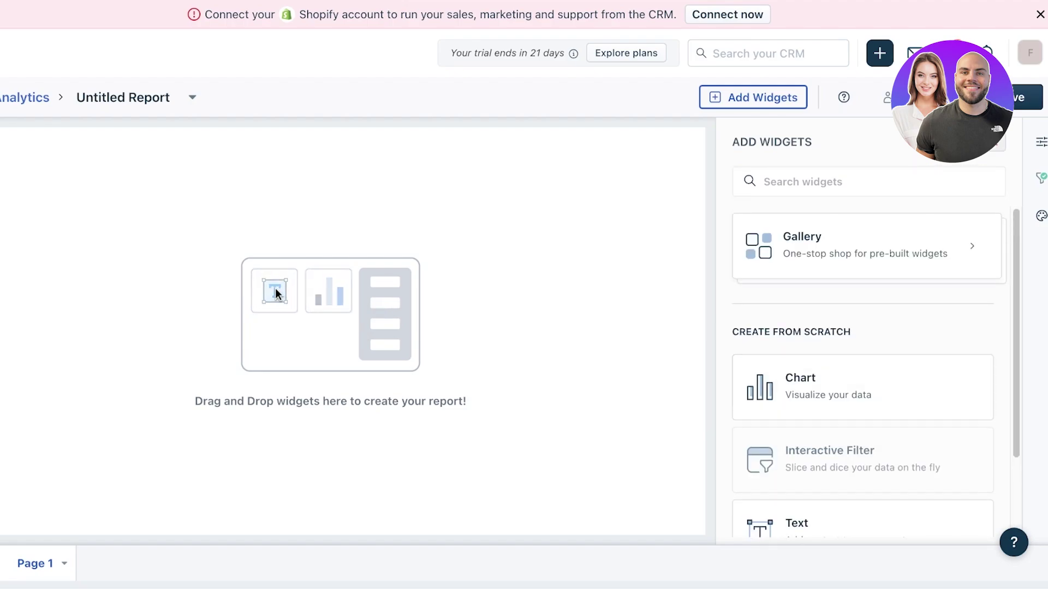
pyautogui.press('Escape')
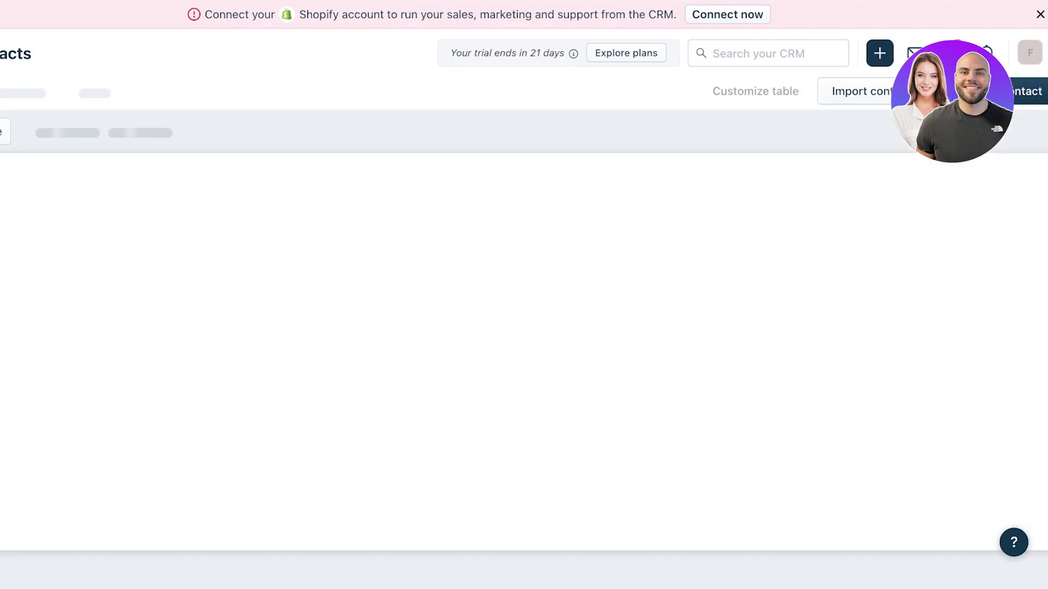